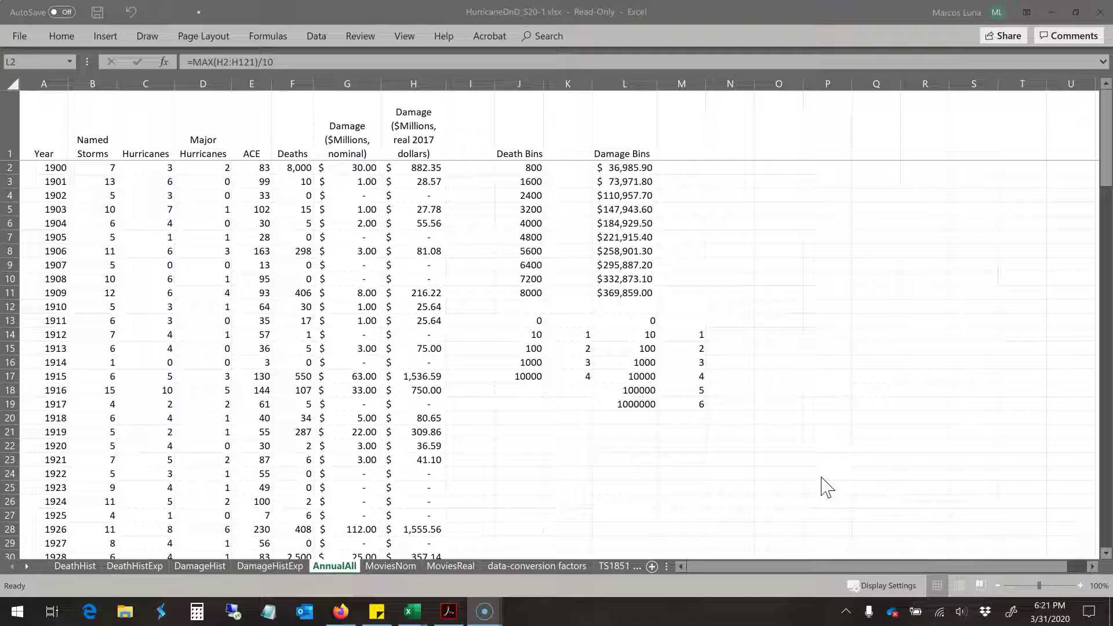
- Review the death and damage histograms on the DeathHist, DeathHistExp, DamageHist and DamageHistExp sheets, and return to AnnualAll
{"action": "left_click", "coordinate": [77, 568]}
{"action": "left_click", "coordinate": [124, 571]}
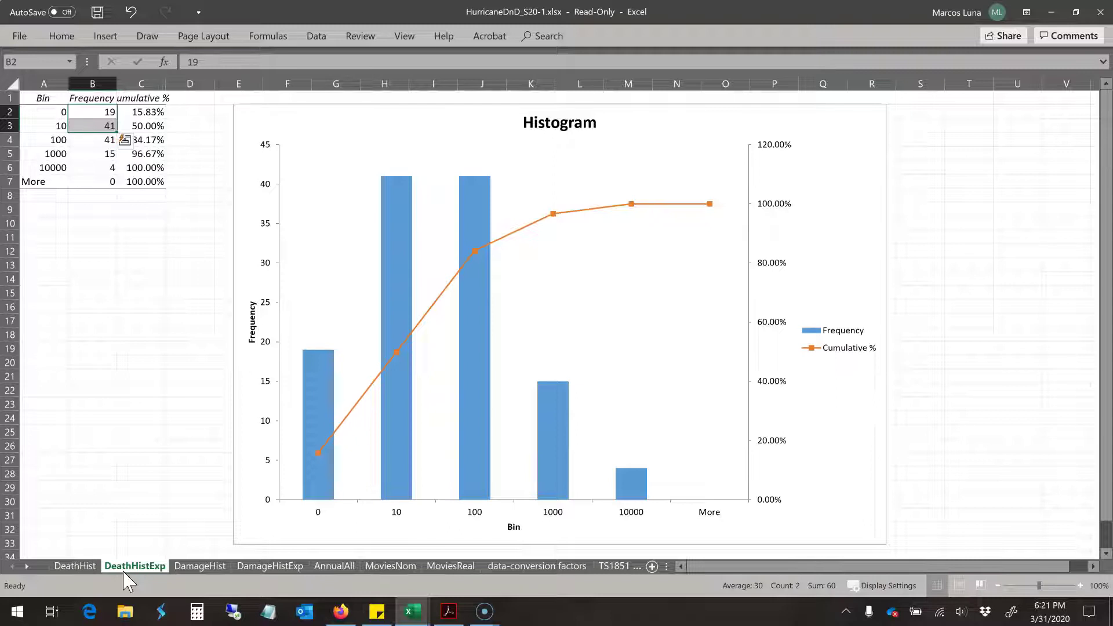
{"action": "left_click", "coordinate": [210, 568]}
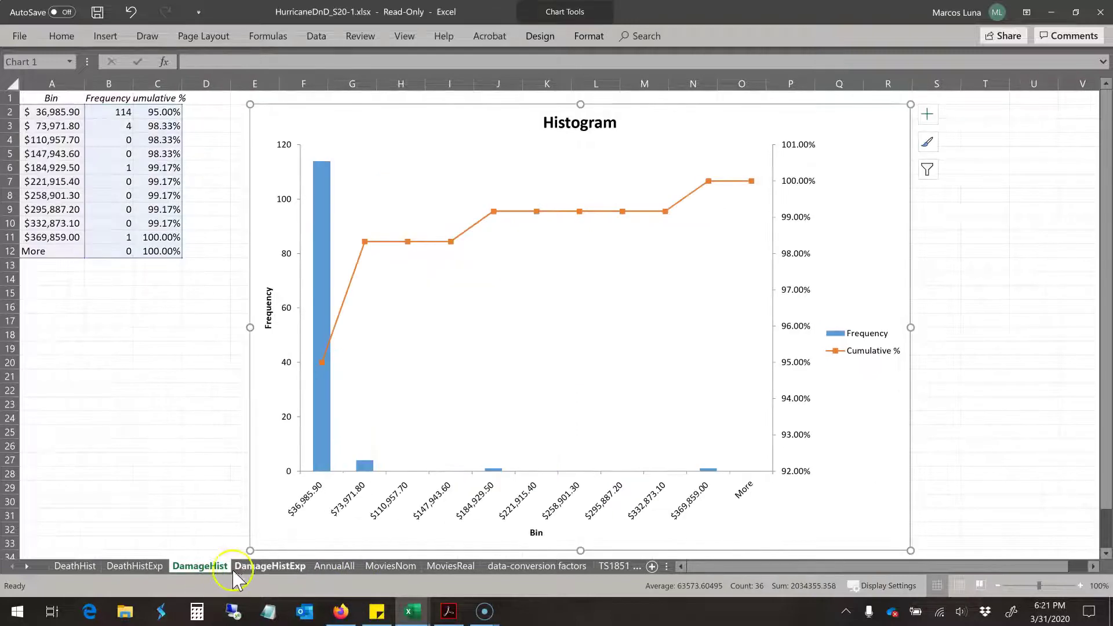
{"action": "left_click", "coordinate": [265, 568]}
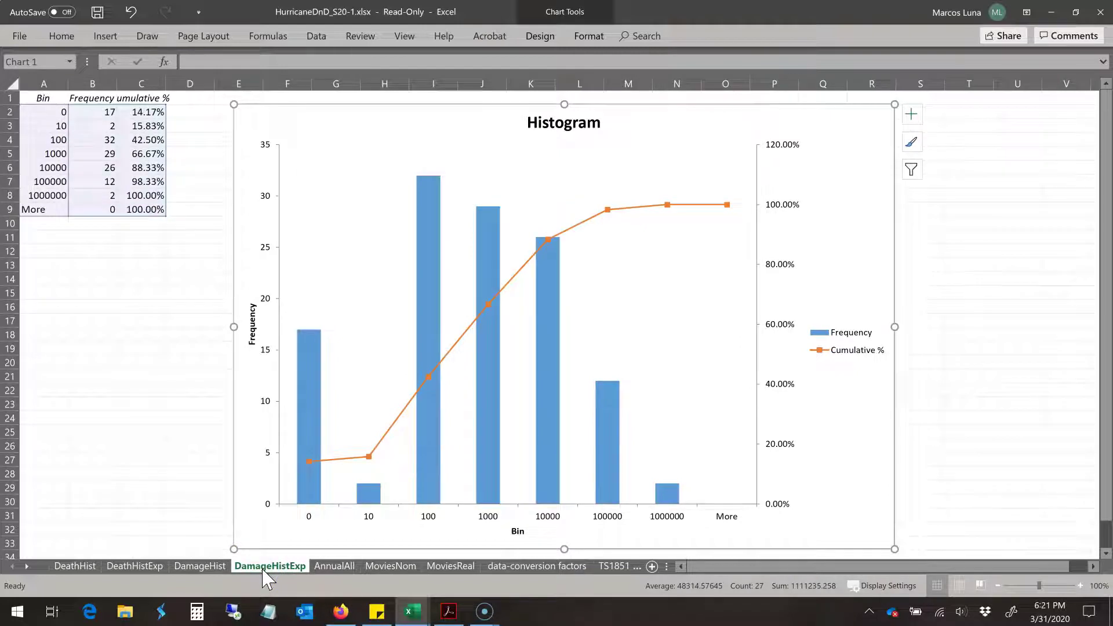
{"action": "left_click", "coordinate": [341, 567]}
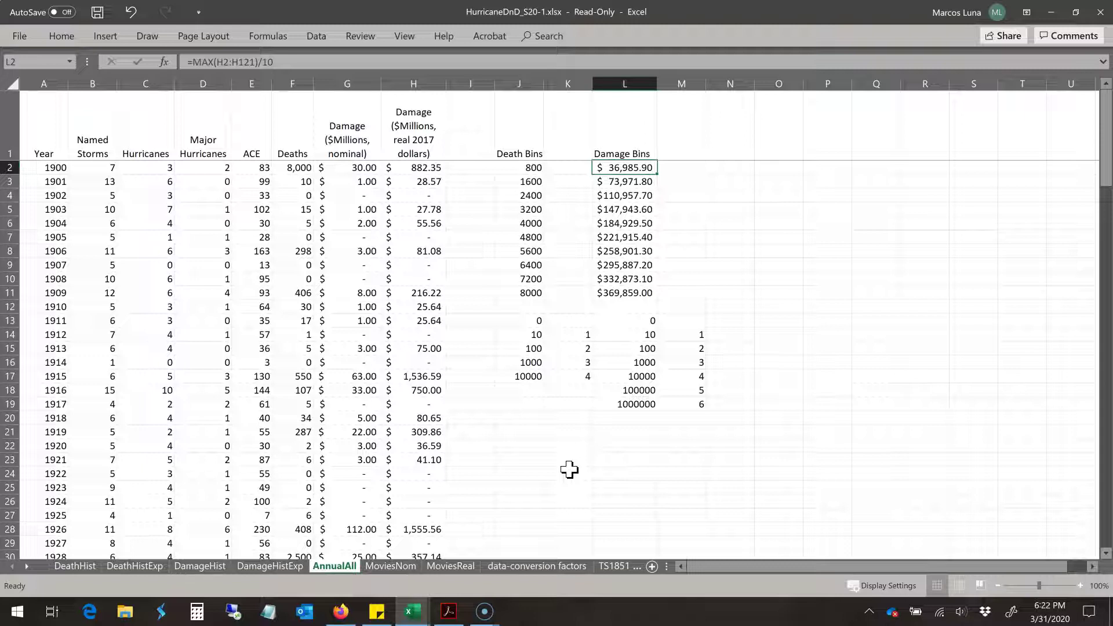
- Insert a 2-D line chart of the annual Deaths values in F2:F121 and reposition it beside the data
{"action": "left_click", "coordinate": [297, 168]}
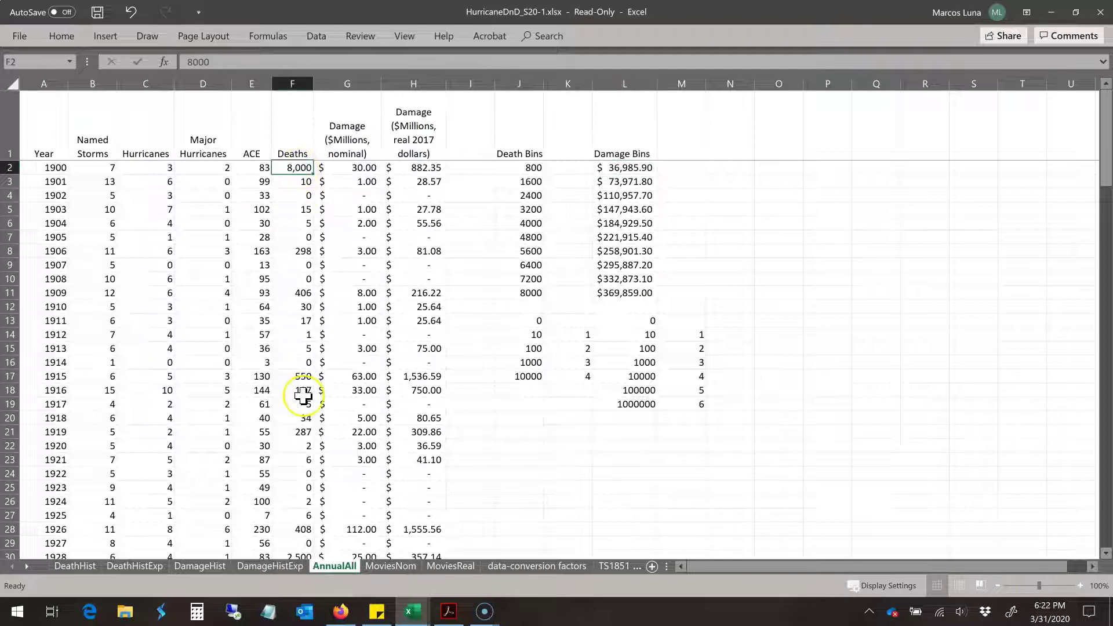
{"action": "scroll", "coordinate": [295, 406], "scroll_direction": "down", "scroll_amount": 6}
{"action": "scroll", "coordinate": [295, 418], "scroll_direction": "down", "scroll_amount": 17}
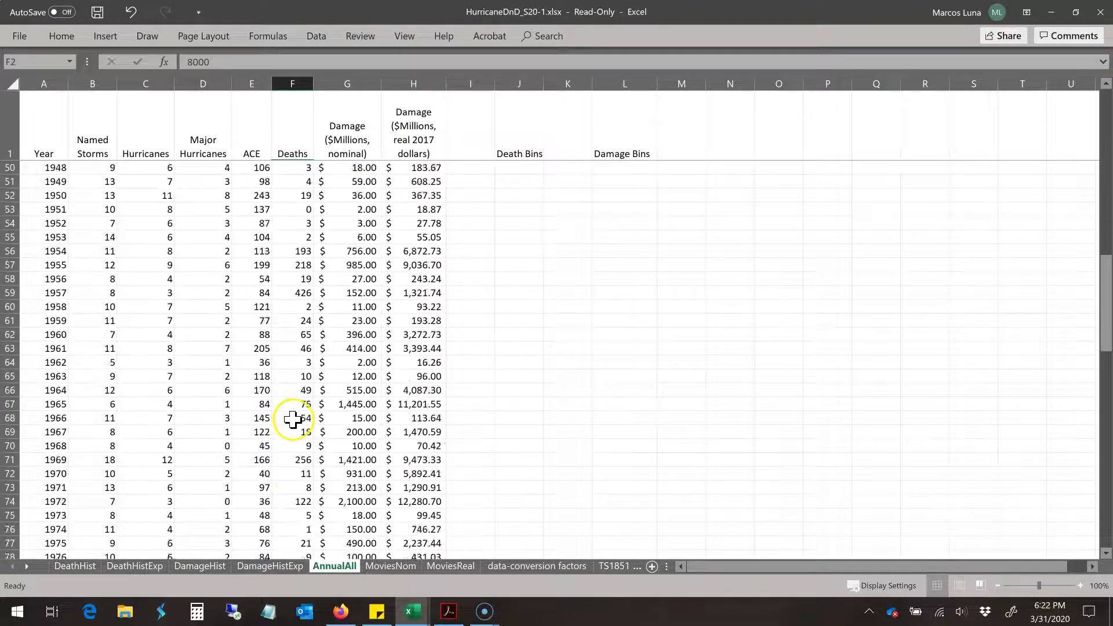
{"action": "scroll", "coordinate": [291, 425], "scroll_direction": "down", "scroll_amount": 10}
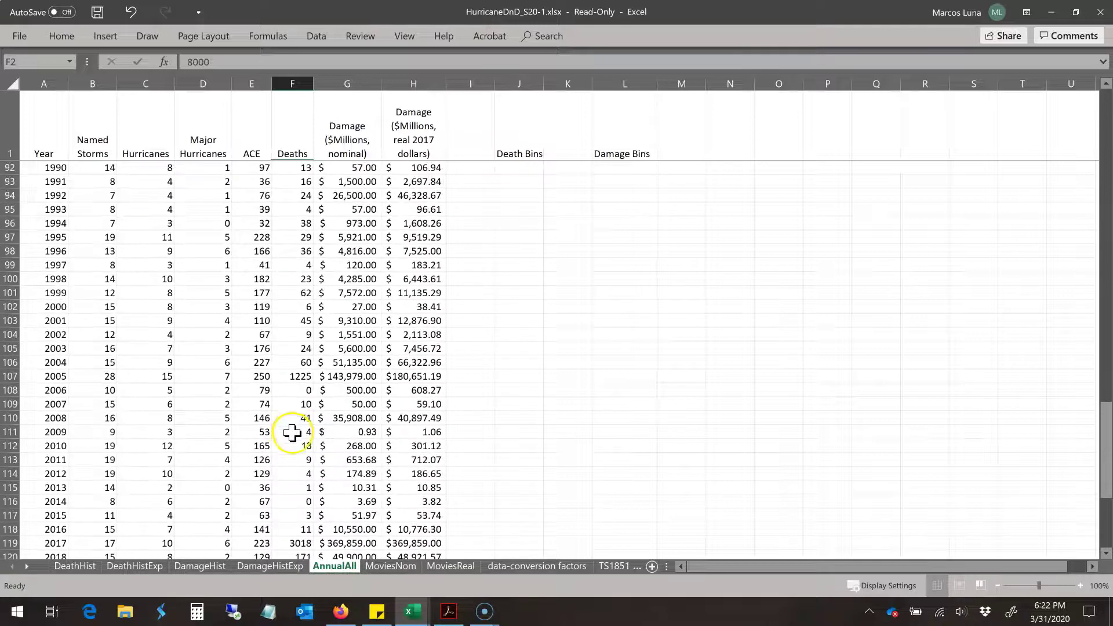
{"action": "left_click", "coordinate": [294, 446], "text": "shift"}
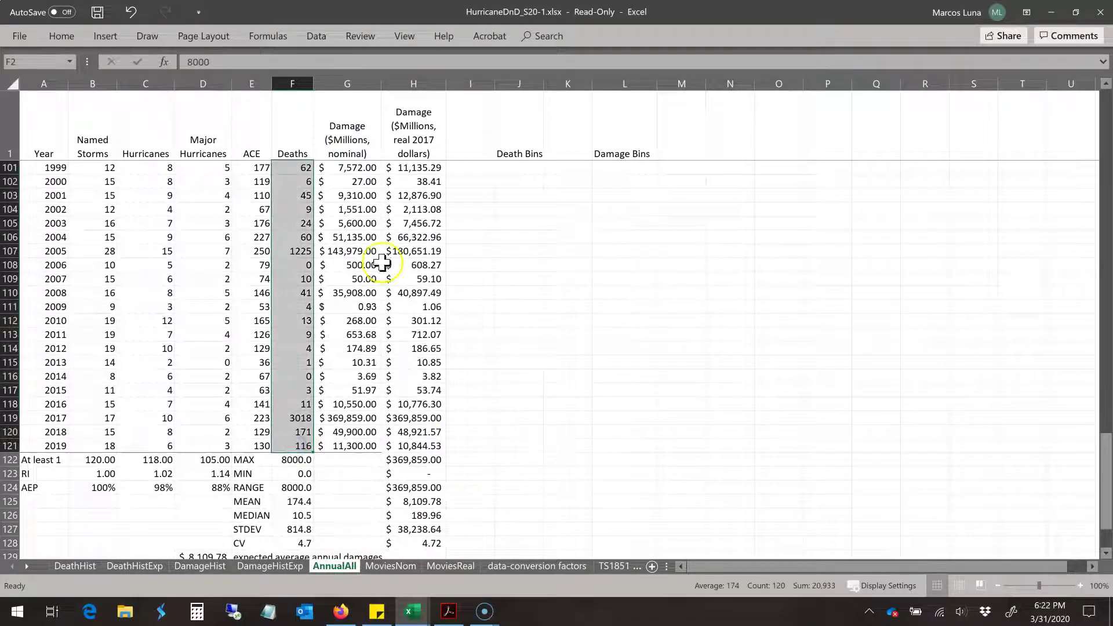
{"action": "left_click", "coordinate": [110, 42]}
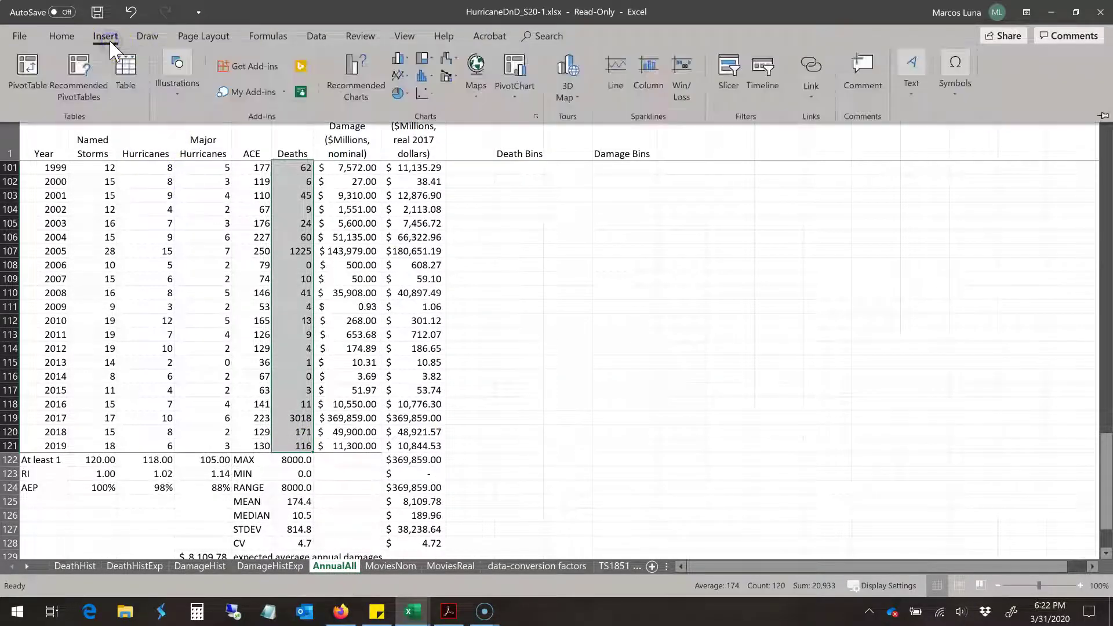
{"action": "left_click", "coordinate": [399, 76]}
{"action": "left_click", "coordinate": [406, 120]}
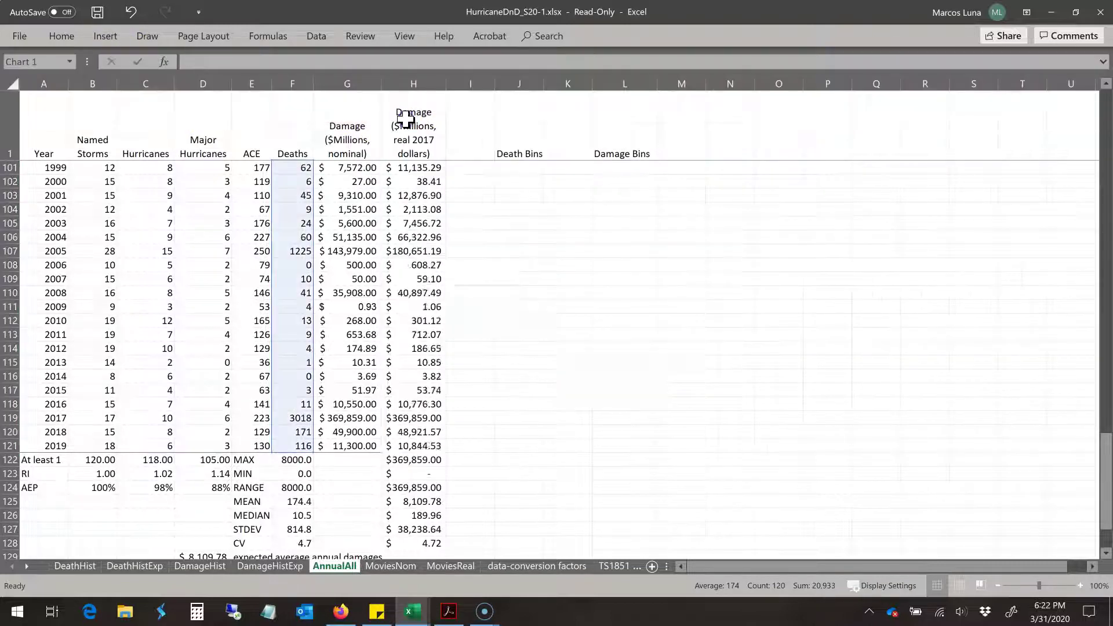
{"action": "left_click_drag", "start_coordinate": [629, 279], "coordinate": [700, 242]}
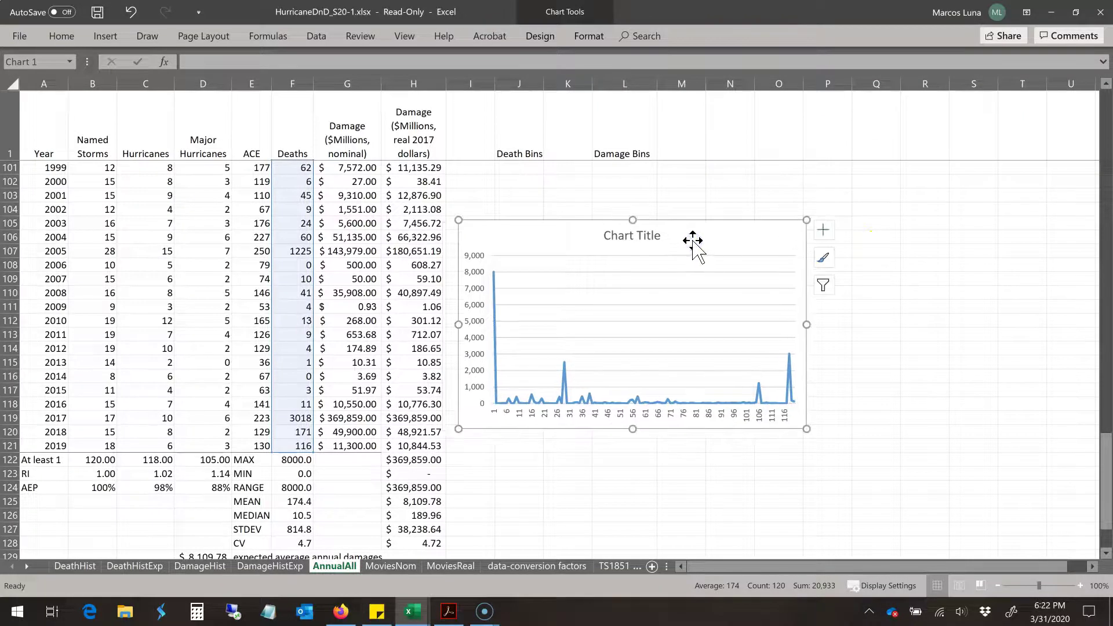
- Move the deaths line chart to a new sheet named DeathTrend
{"action": "right_click", "coordinate": [692, 240]}
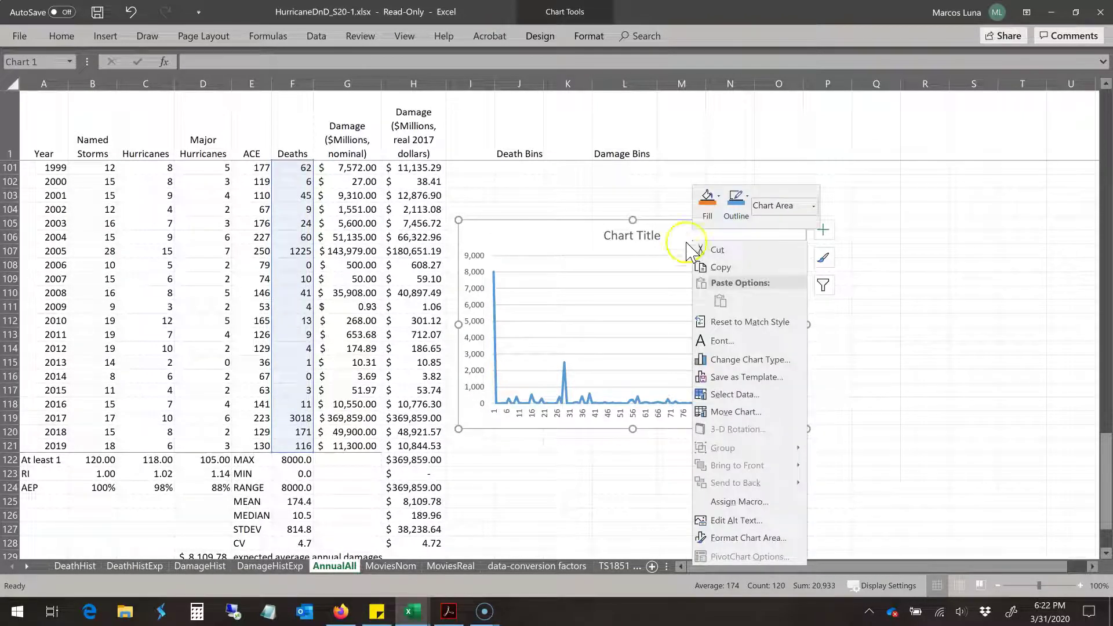
{"action": "left_click", "coordinate": [735, 412]}
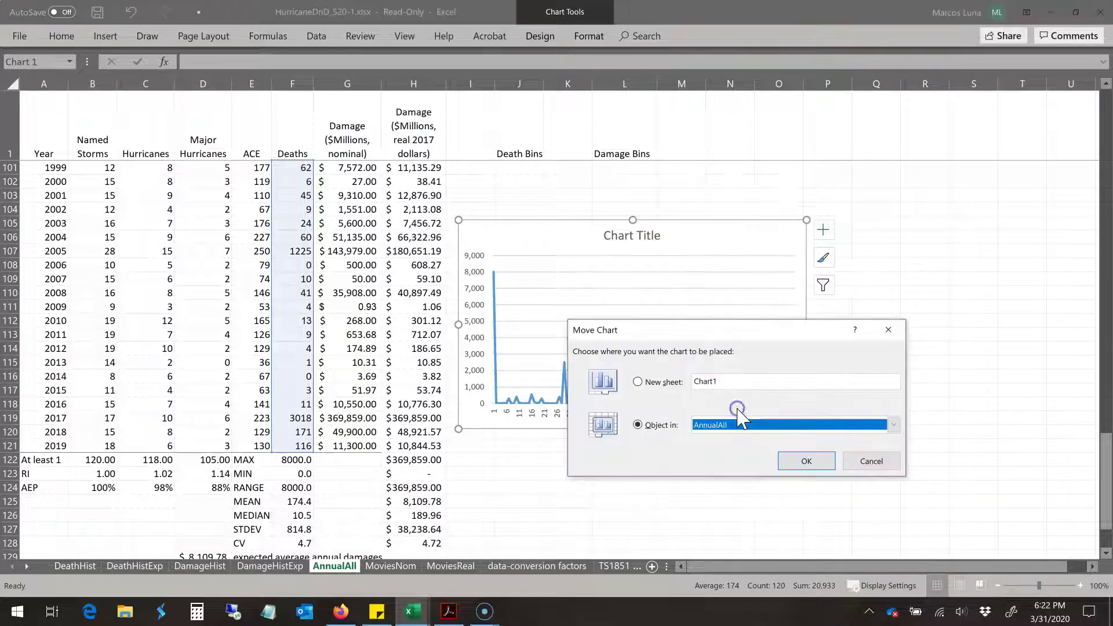
{"action": "left_click", "coordinate": [637, 382]}
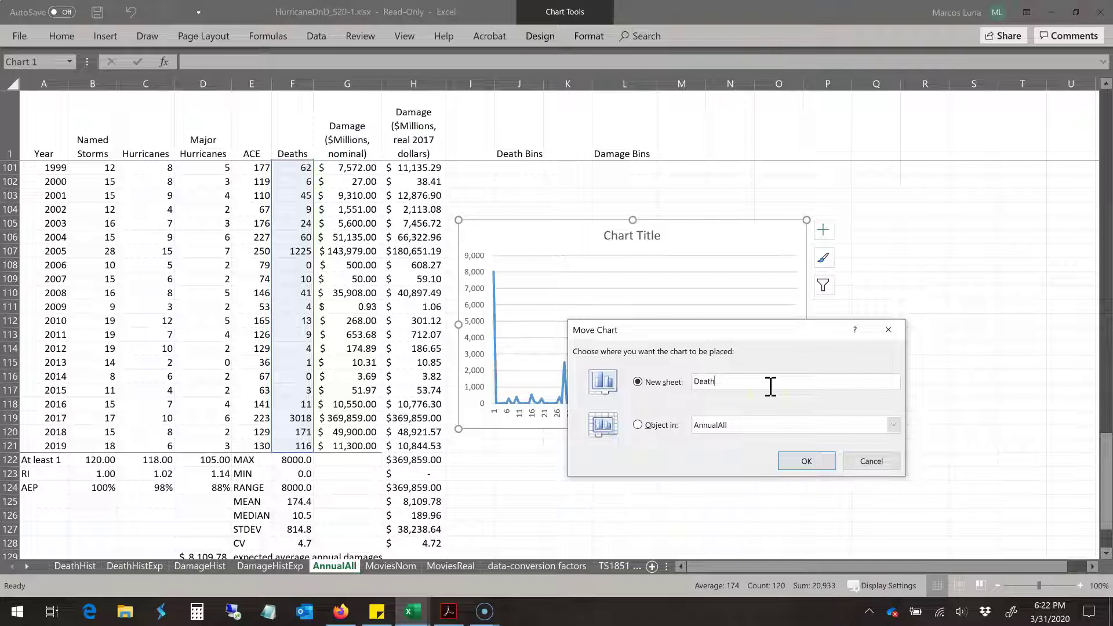
{"action": "left_click", "coordinate": [818, 463]}
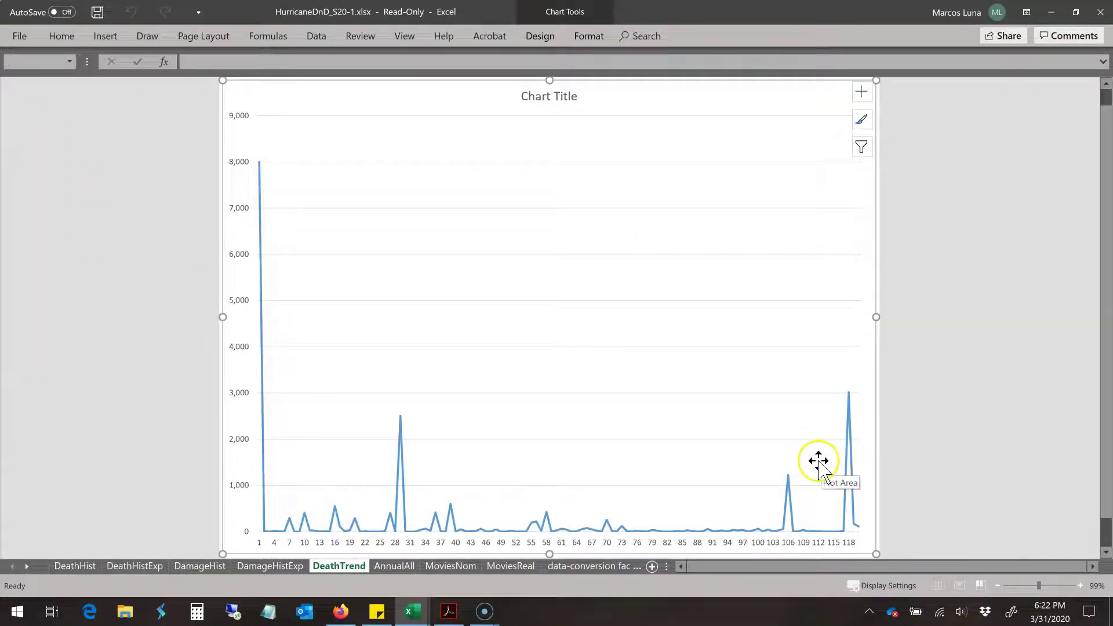
{"action": "left_click", "coordinate": [1104, 489]}
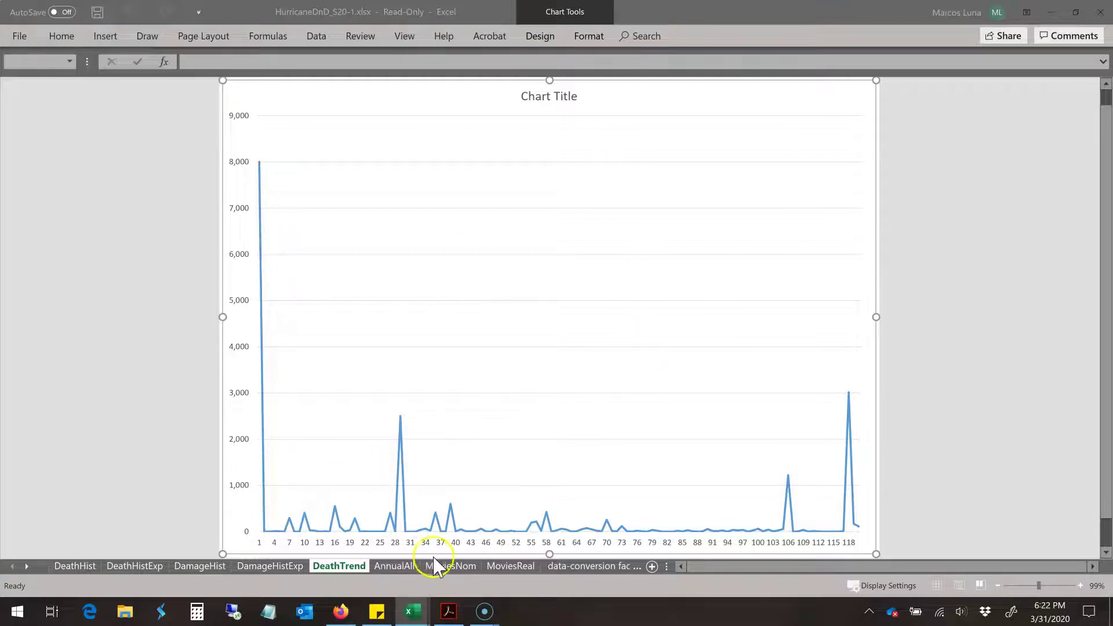
- Set the chart's horizontal axis labels to the years in AnnualAll A2:A121
{"action": "right_click", "coordinate": [548, 233]}
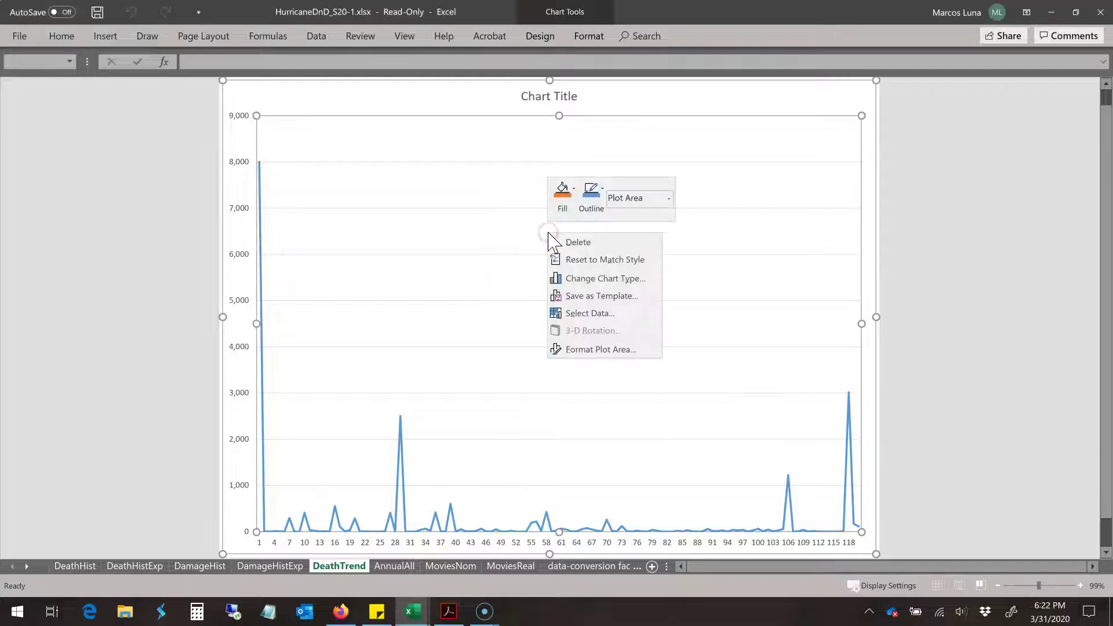
{"action": "left_click", "coordinate": [589, 312]}
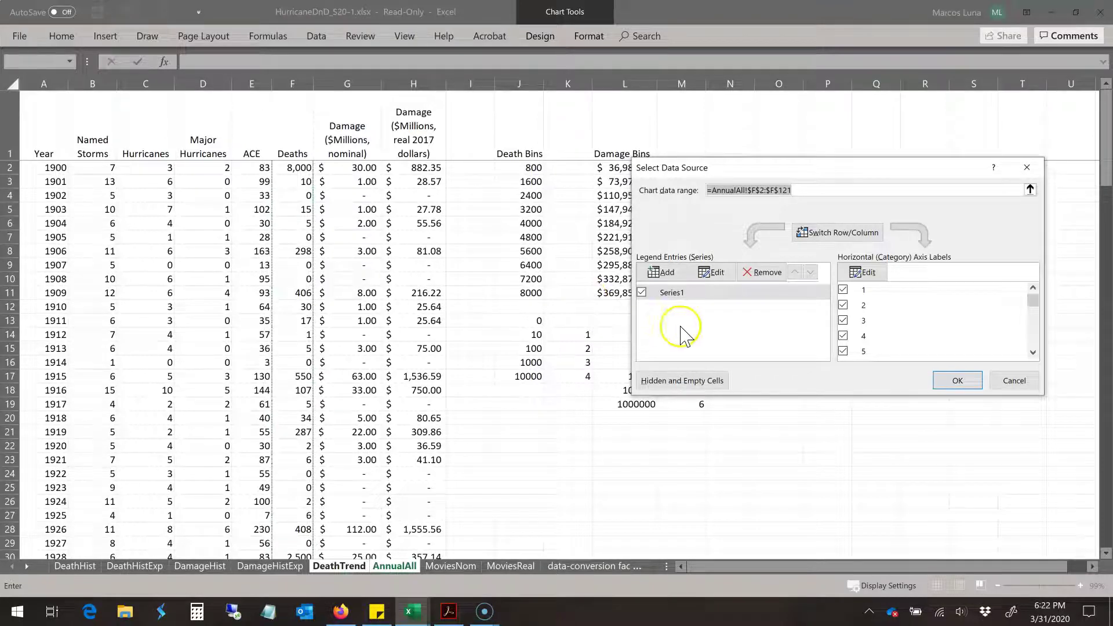
{"action": "left_click", "coordinate": [875, 274]}
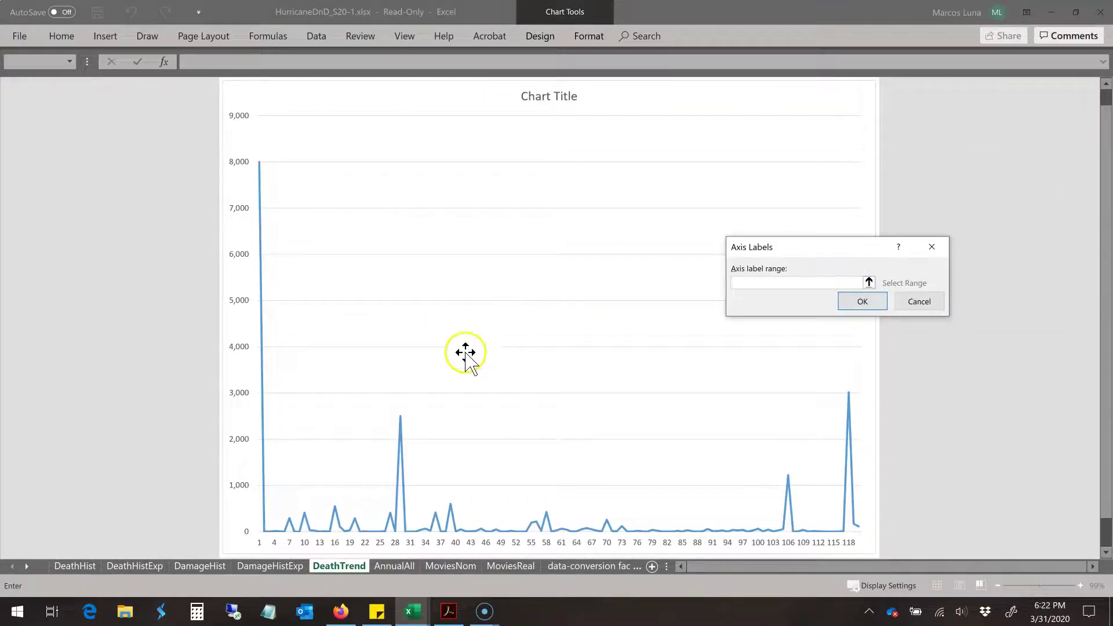
{"action": "left_click", "coordinate": [394, 566]}
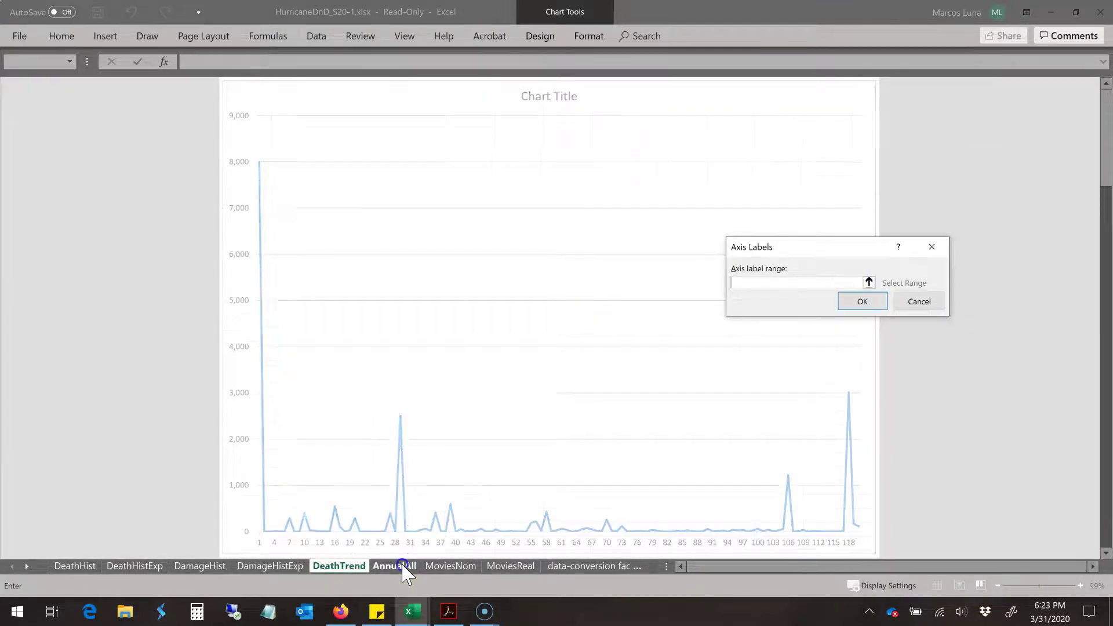
{"action": "left_click", "coordinate": [56, 169]}
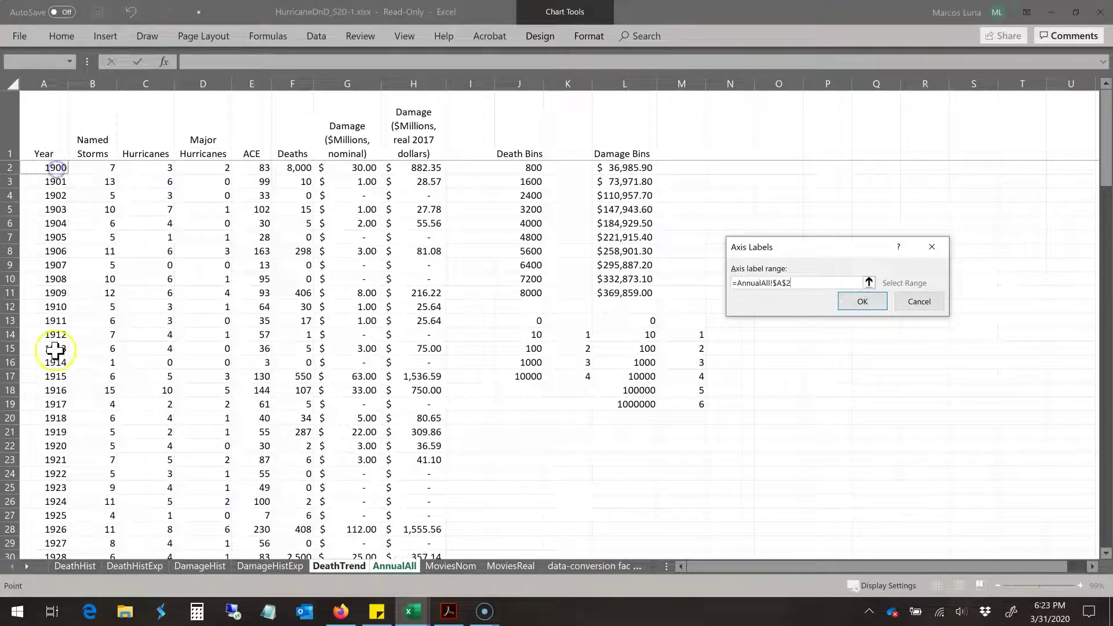
{"action": "scroll", "coordinate": [55, 379], "scroll_direction": "down", "scroll_amount": 13}
{"action": "scroll", "coordinate": [60, 383], "scroll_direction": "down", "scroll_amount": 20}
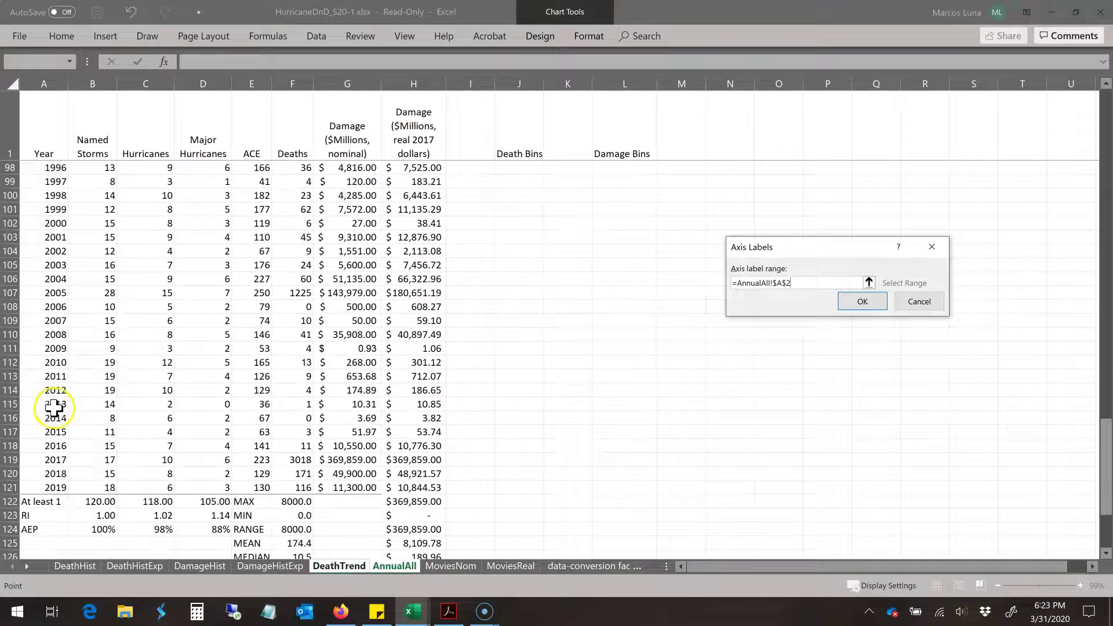
{"action": "left_click", "coordinate": [60, 322], "text": "shift"}
{"action": "key", "text": "Return"}
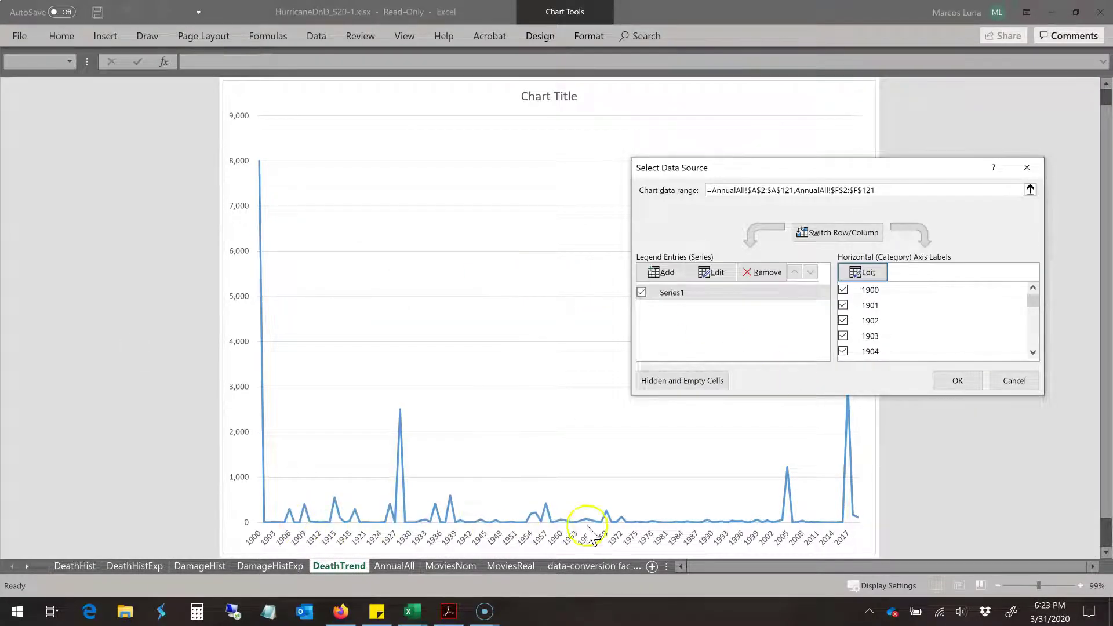
{"action": "left_click", "coordinate": [963, 384]}
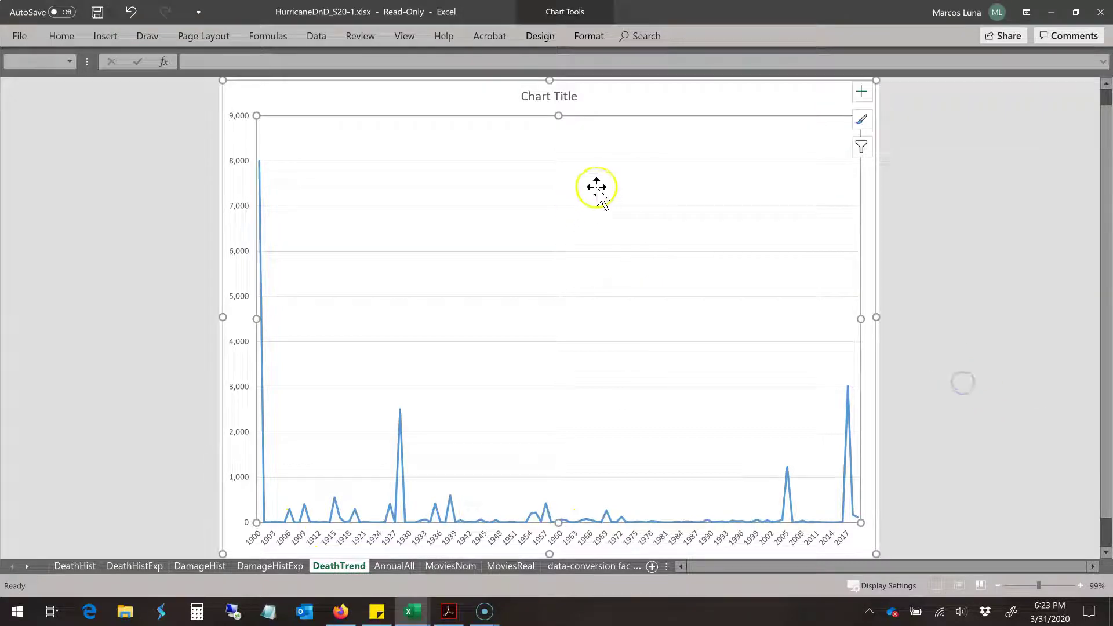
- Change the chart title to "Annual US Deaths from Atlantic Tropical Cyclones, 1900 - 2019"
{"action": "left_click", "coordinate": [544, 98]}
{"action": "left_click_drag", "start_coordinate": [522, 96], "coordinate": [579, 97]}
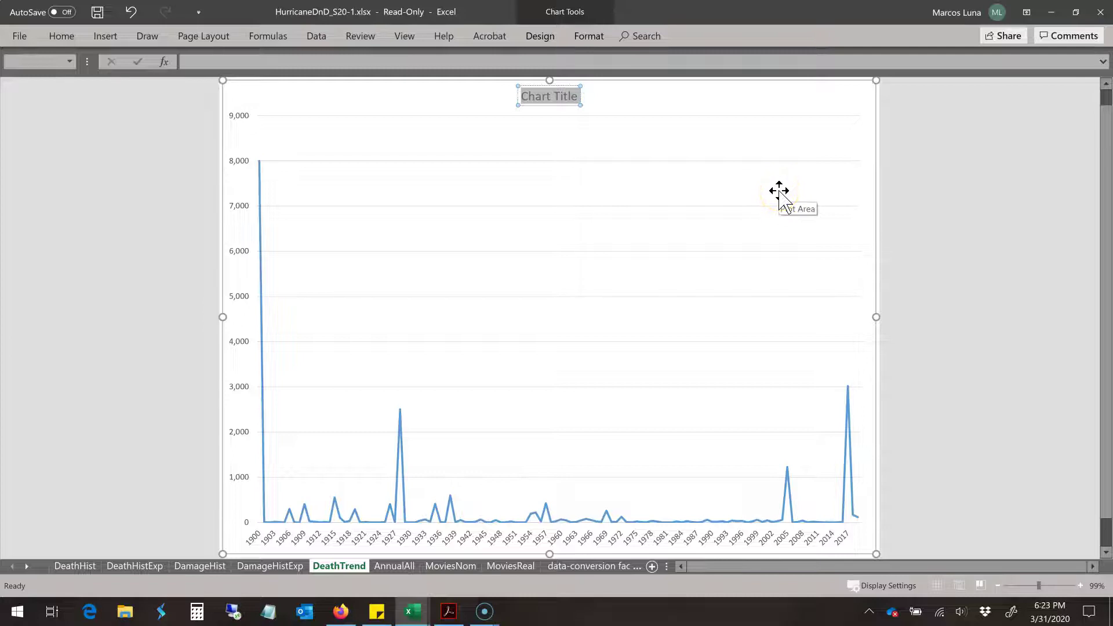
{"action": "type", "text": "Annual US Deaths fr"}
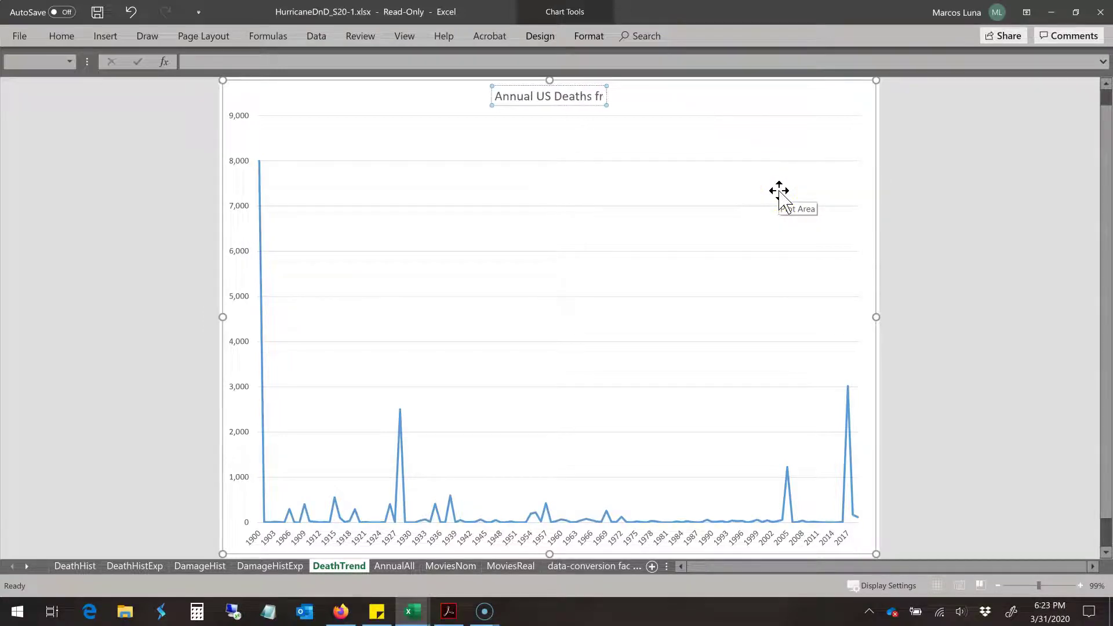
{"action": "type", "text": "om Atlantic"}
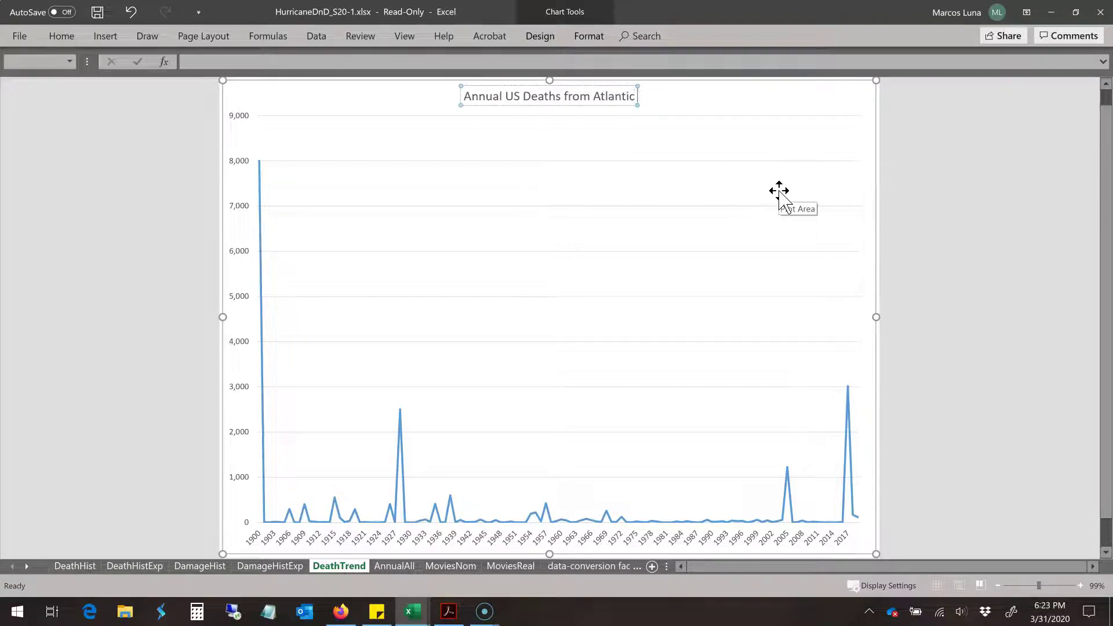
{"action": "type", "text": " Tropical Cyclones"}
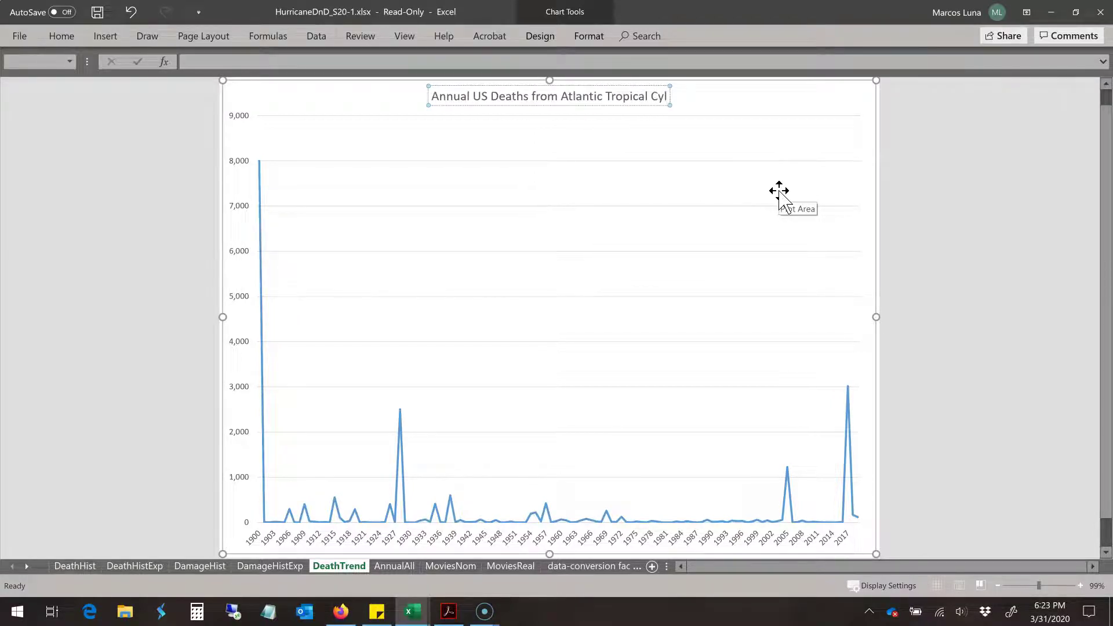
{"action": "type", "text": ","}
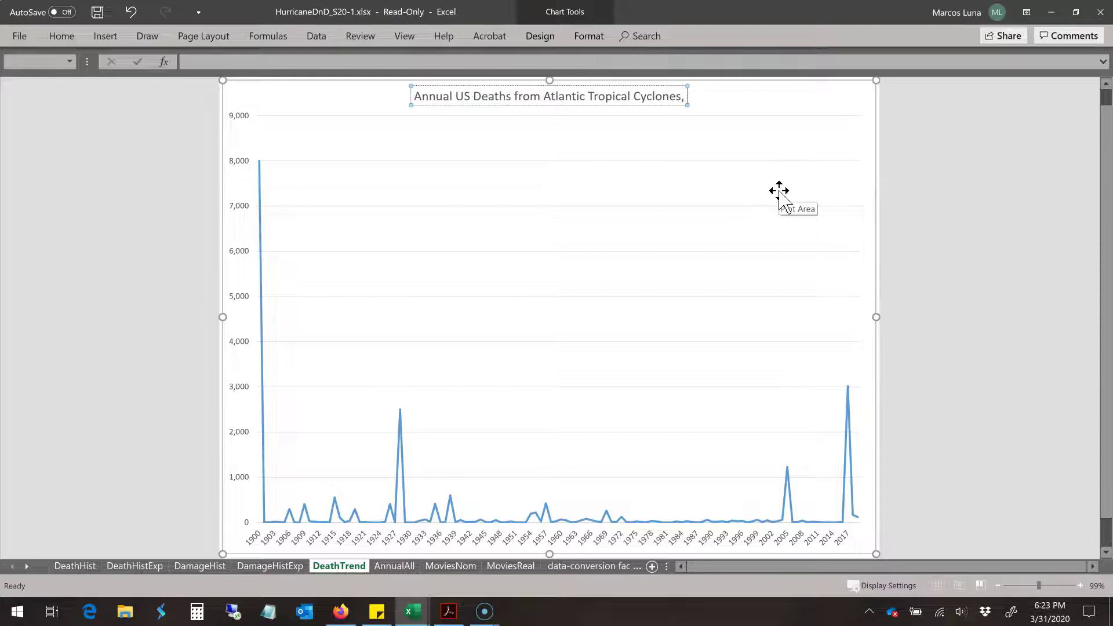
{"action": "type", "text": " 1900 - 2019"}
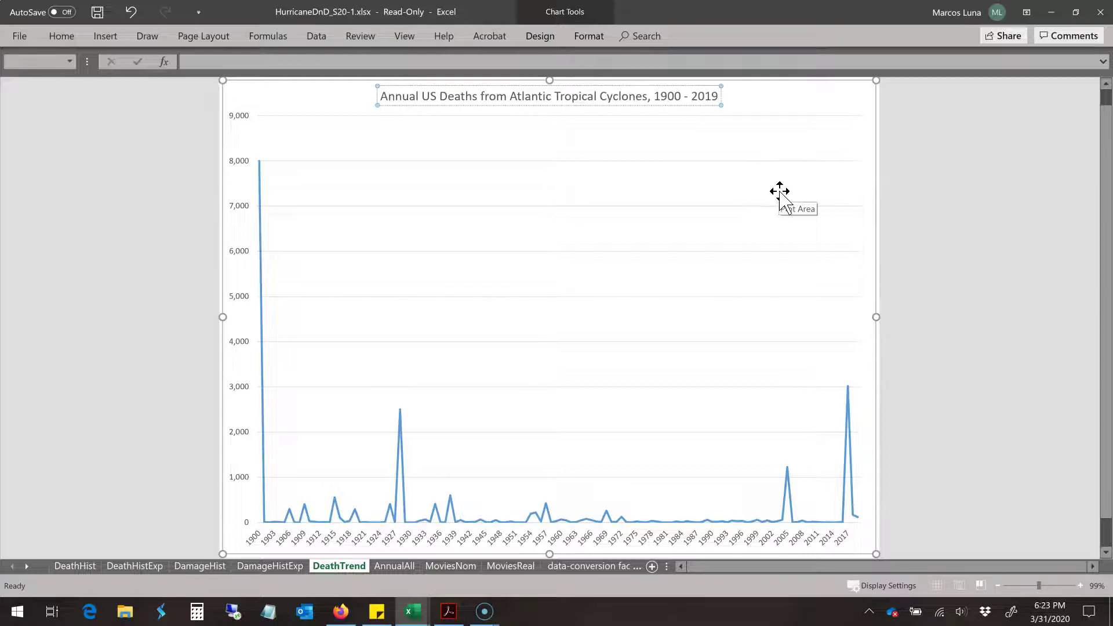
{"action": "left_click", "coordinate": [928, 268]}
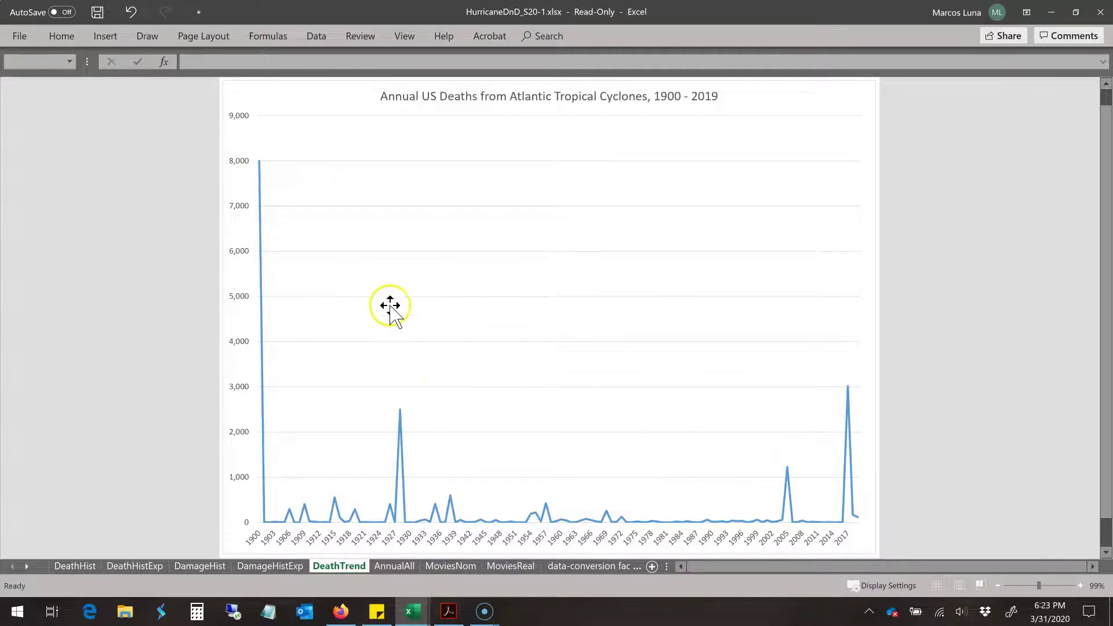
- Add a linear trendline to the deaths series and format it as a solid orange line with a solid dash type
{"action": "right_click", "coordinate": [261, 318]}
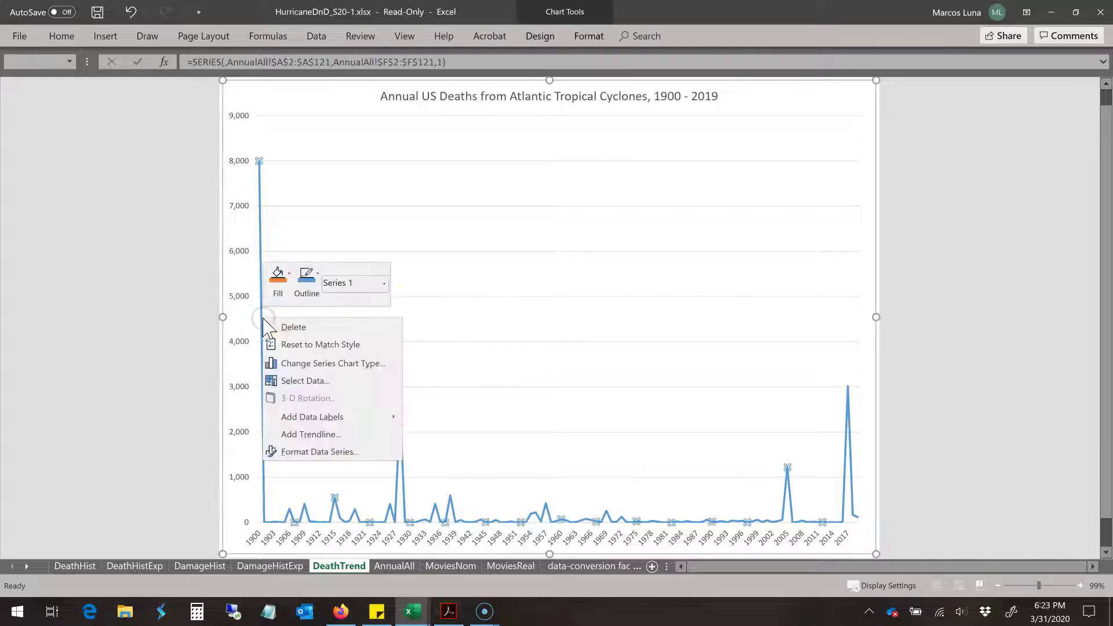
{"action": "left_click", "coordinate": [314, 434]}
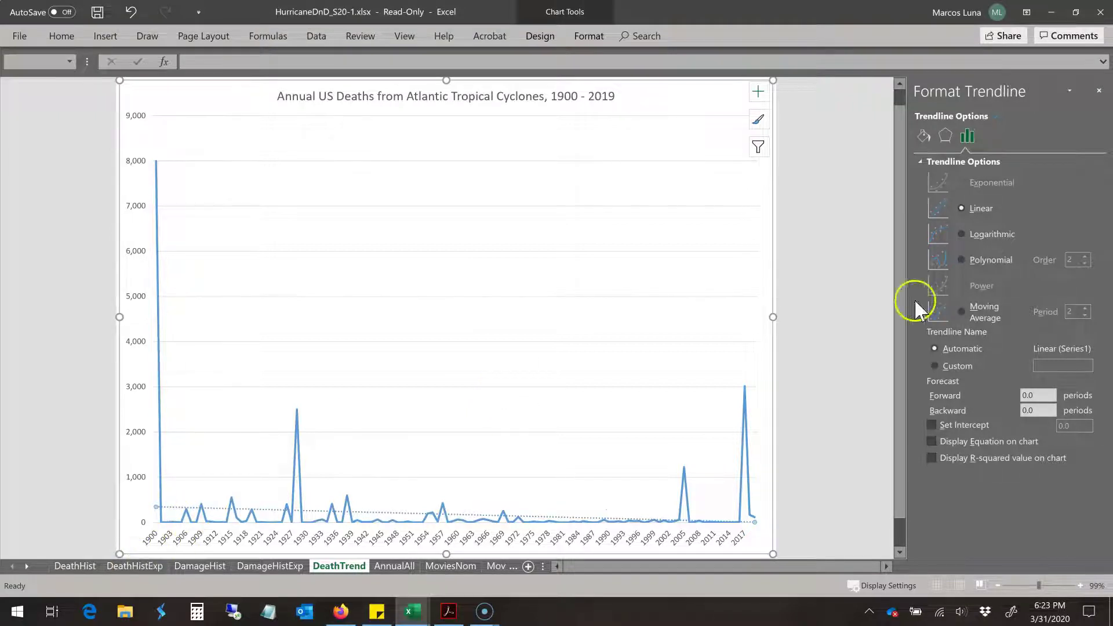
{"action": "left_click", "coordinate": [923, 135]}
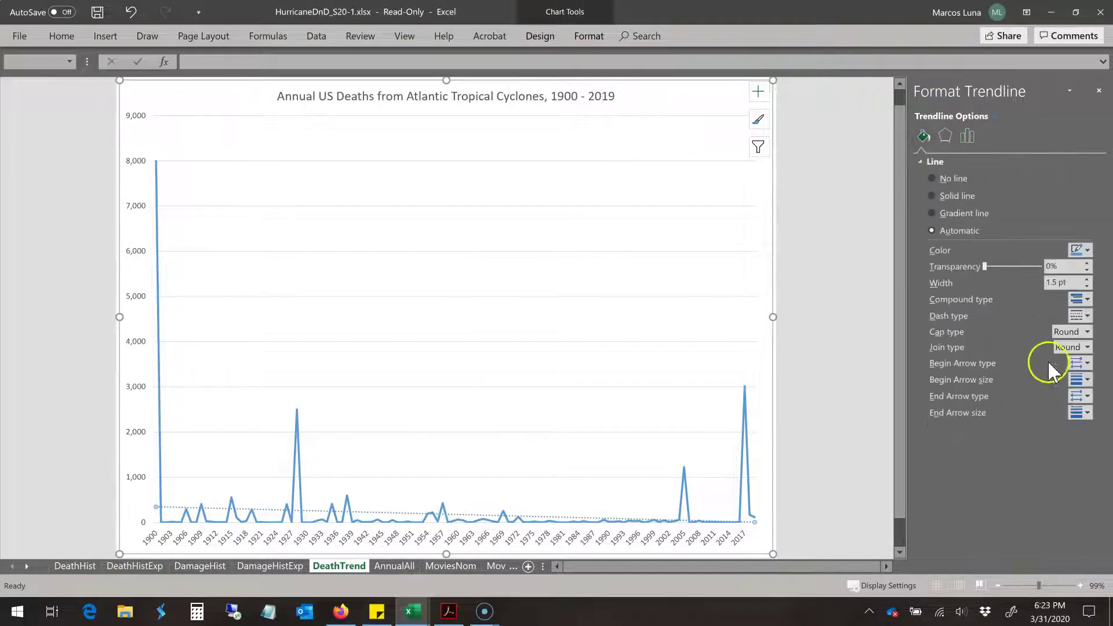
{"action": "left_click", "coordinate": [1088, 250]}
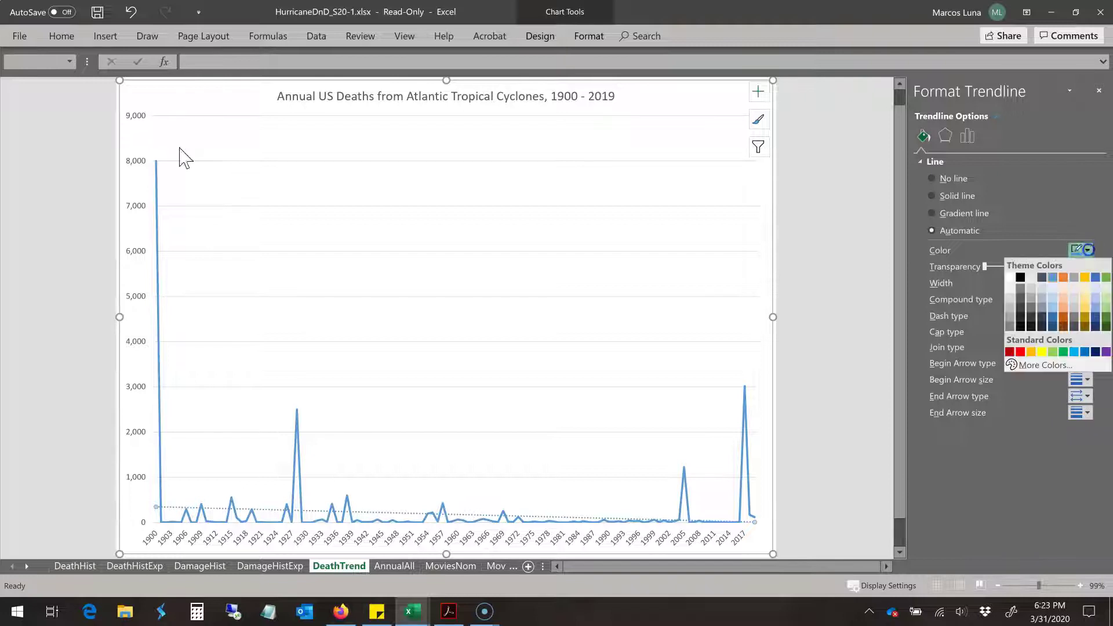
{"action": "left_click", "coordinate": [1063, 282]}
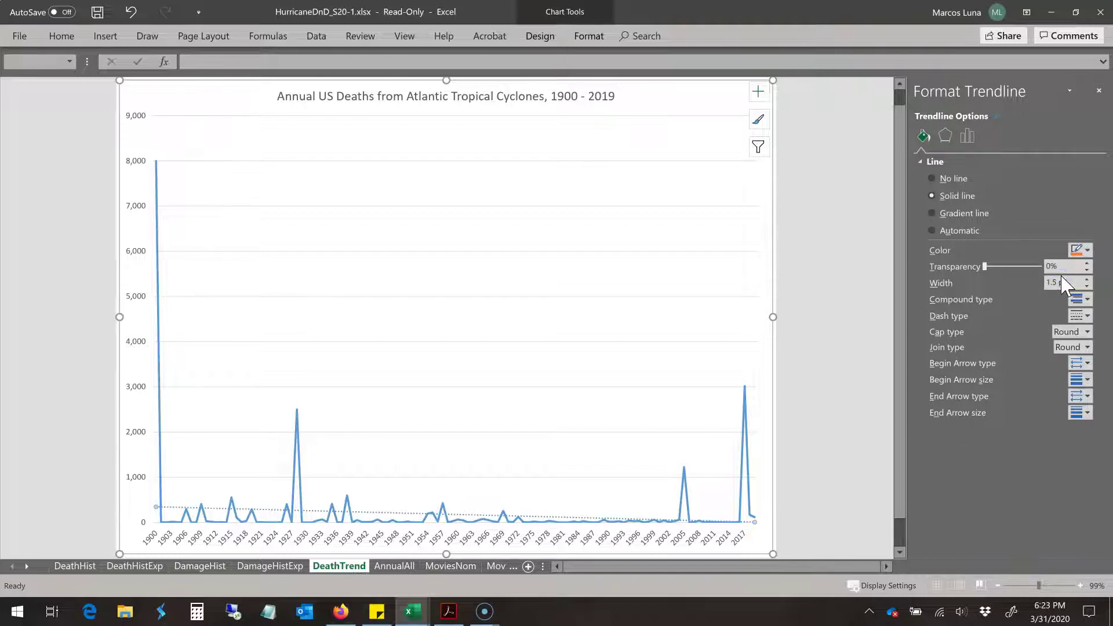
{"action": "left_click", "coordinate": [1088, 315]}
{"action": "left_click", "coordinate": [1087, 329]}
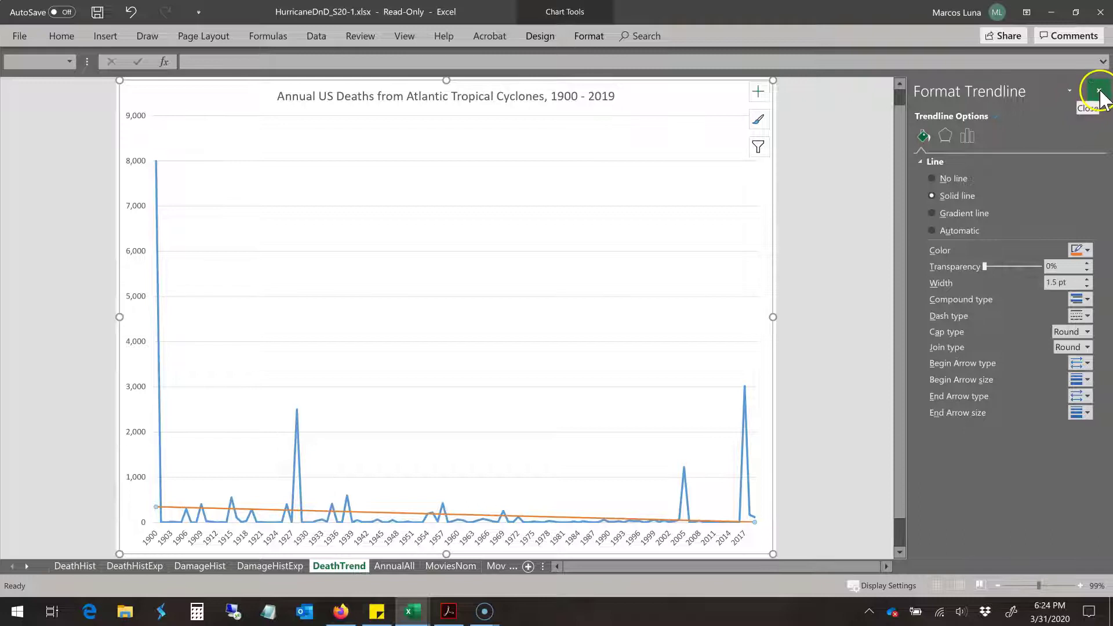
- Display the trendline's equation and R-squared value on the chart and move their label into the empty space above the middle of the trendline
{"action": "left_click", "coordinate": [966, 136]}
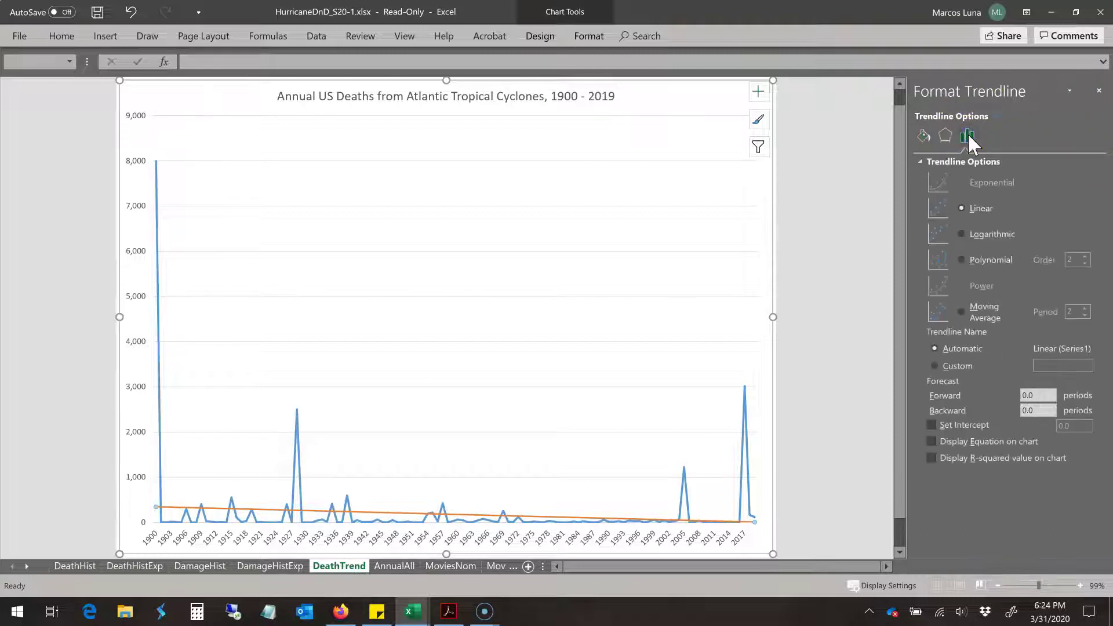
{"action": "left_click", "coordinate": [931, 458]}
{"action": "left_click", "coordinate": [710, 518]}
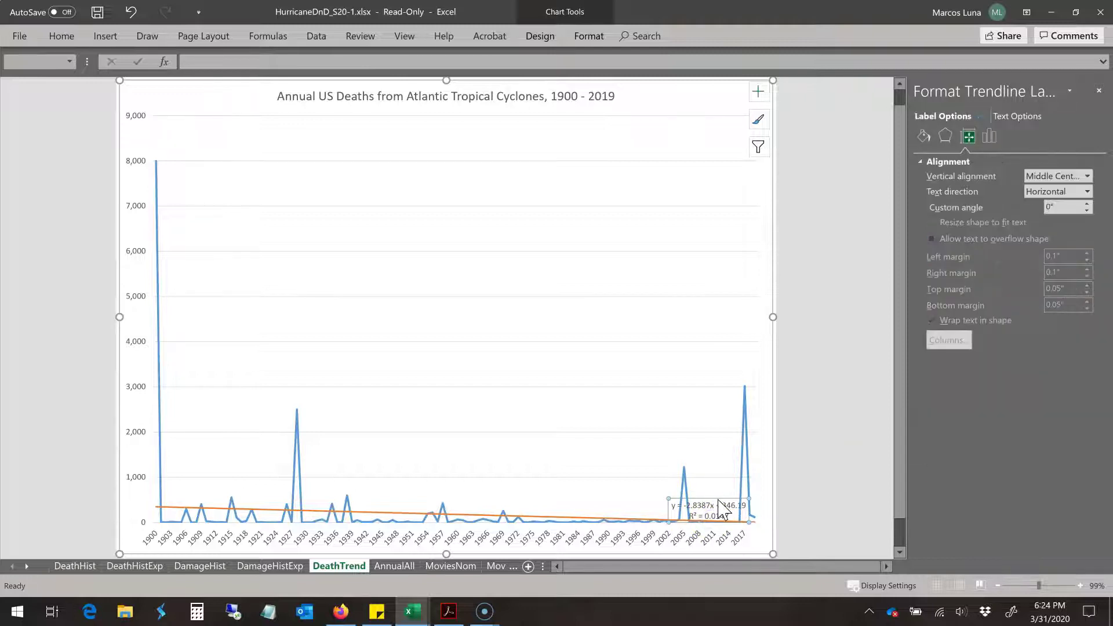
{"action": "left_click_drag", "start_coordinate": [720, 504], "coordinate": [512, 442]}
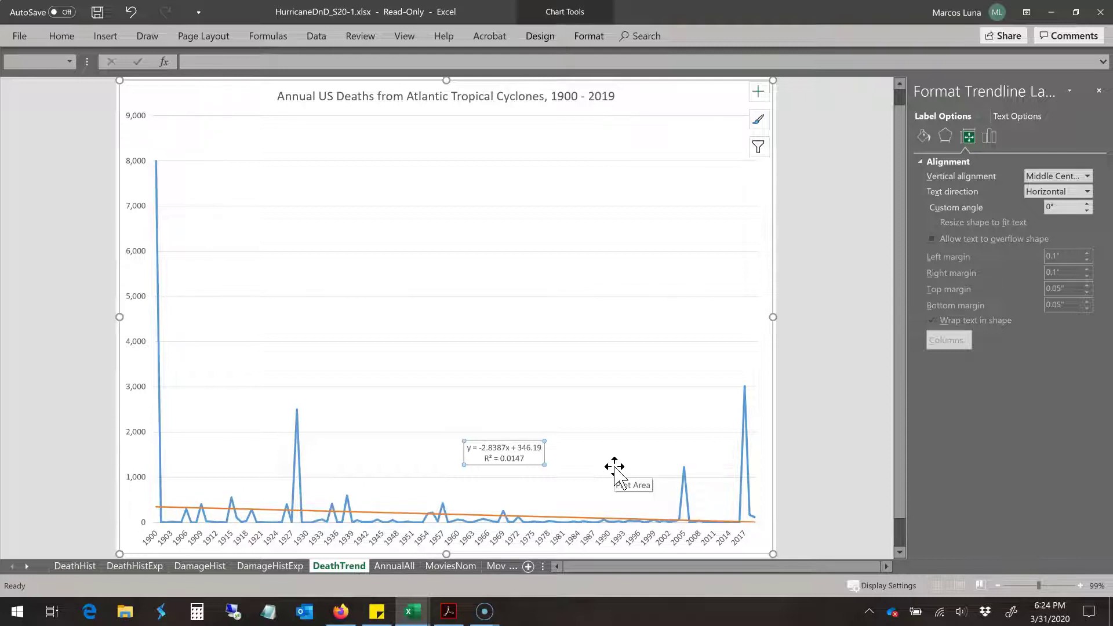
{"action": "left_click", "coordinate": [493, 474]}
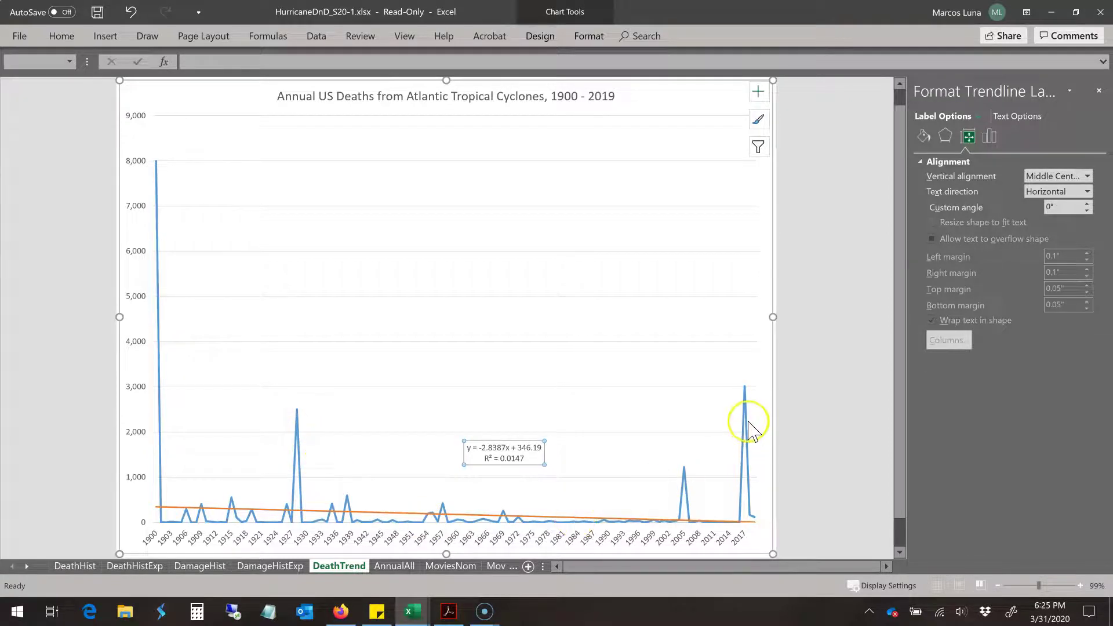
{"action": "mouse_move", "coordinate": [750, 430]}
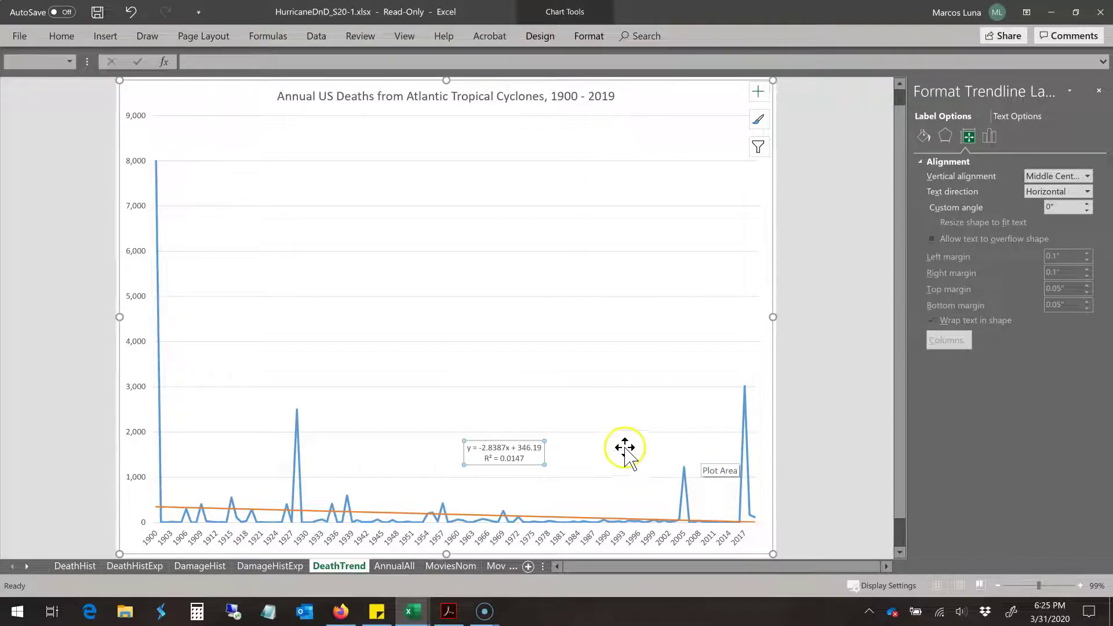
{"action": "left_click", "coordinate": [812, 401]}
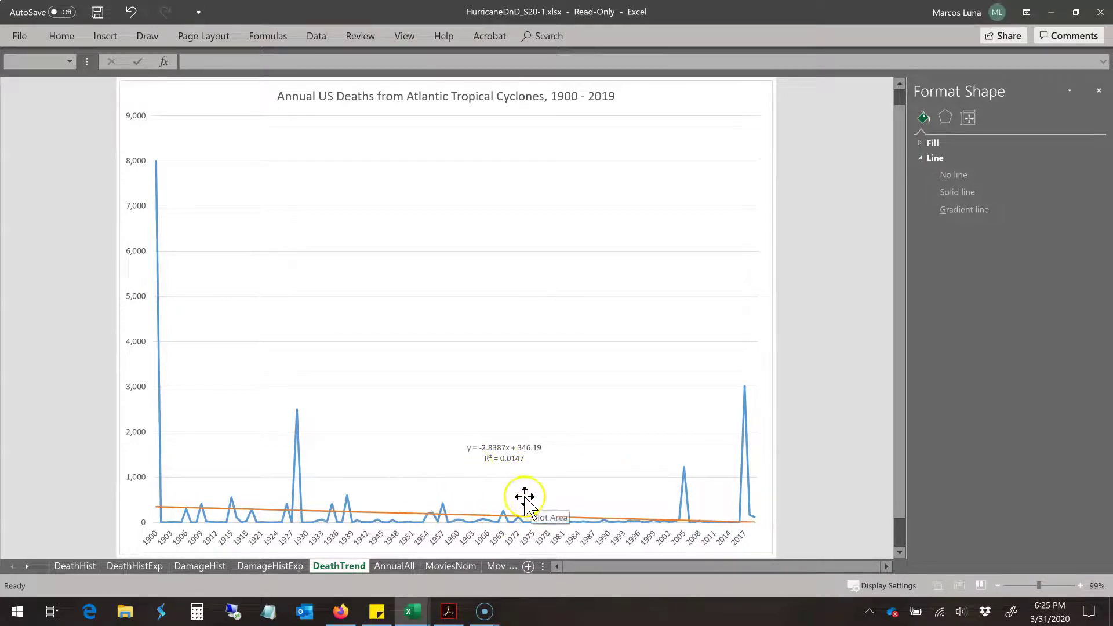
- Insert a 2-D line chart of the real 2017 dollar damage values in H2:H121 of the AnnualAll sheet
{"action": "left_click", "coordinate": [394, 566]}
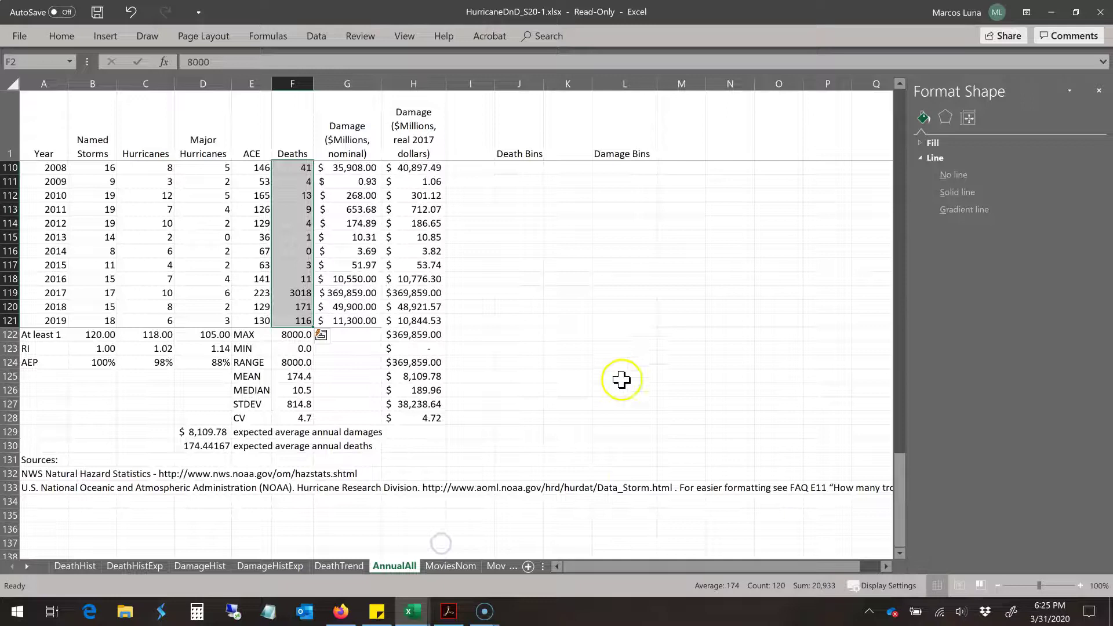
{"action": "scroll", "coordinate": [574, 342], "scroll_direction": "up", "scroll_amount": 14}
{"action": "scroll", "coordinate": [574, 344], "scroll_direction": "up", "scroll_amount": 20}
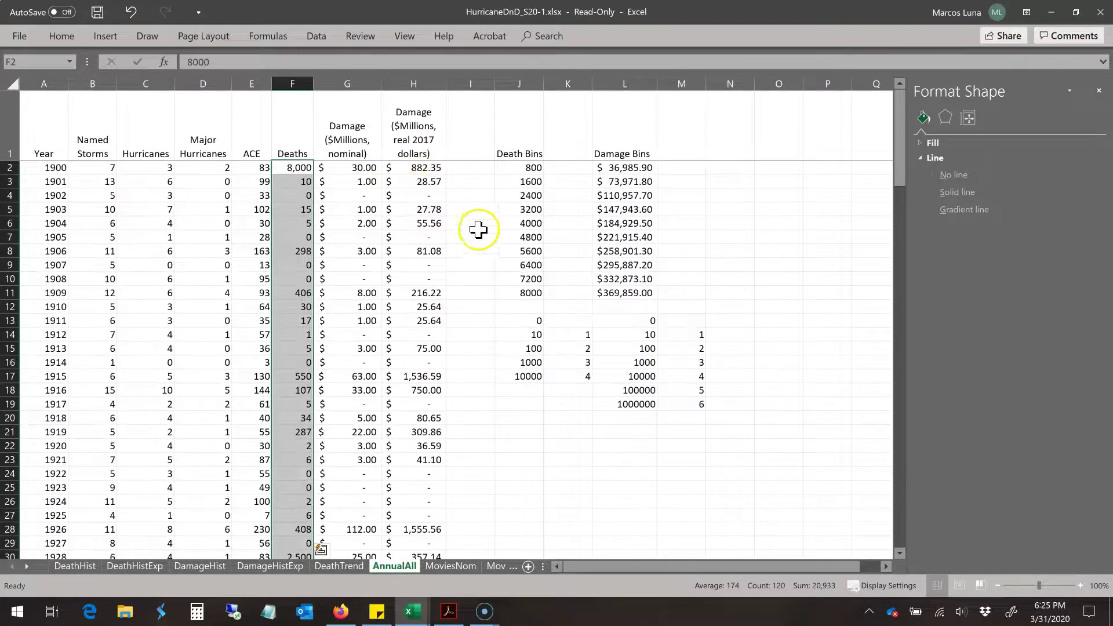
{"action": "left_click", "coordinate": [420, 167]}
{"action": "scroll", "coordinate": [464, 353], "scroll_direction": "down", "scroll_amount": 20}
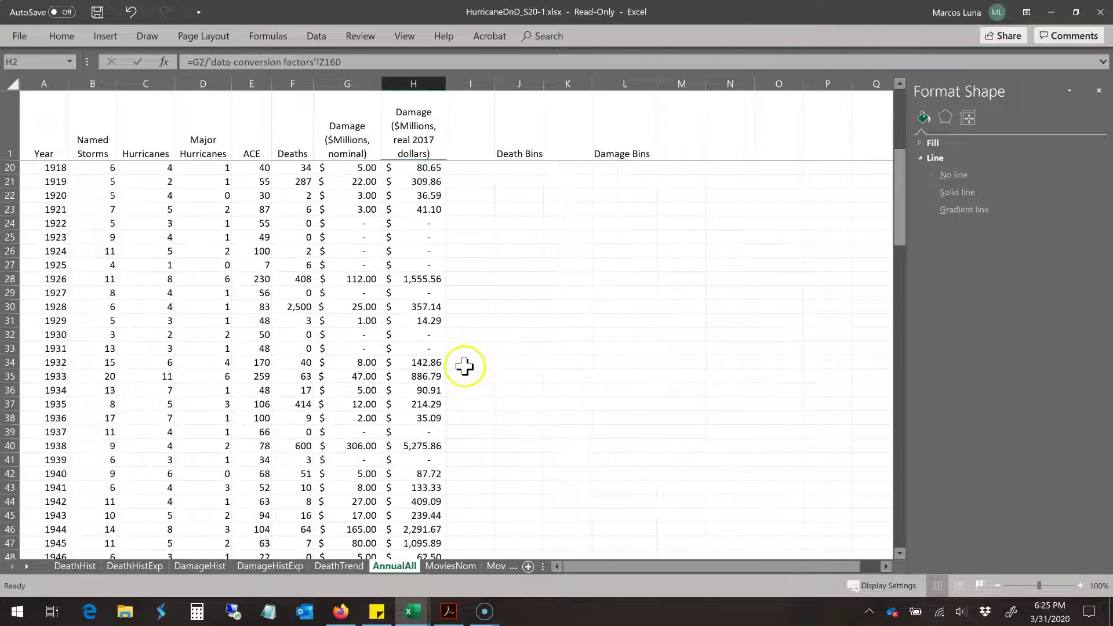
{"action": "scroll", "coordinate": [444, 428], "scroll_direction": "down", "scroll_amount": 5}
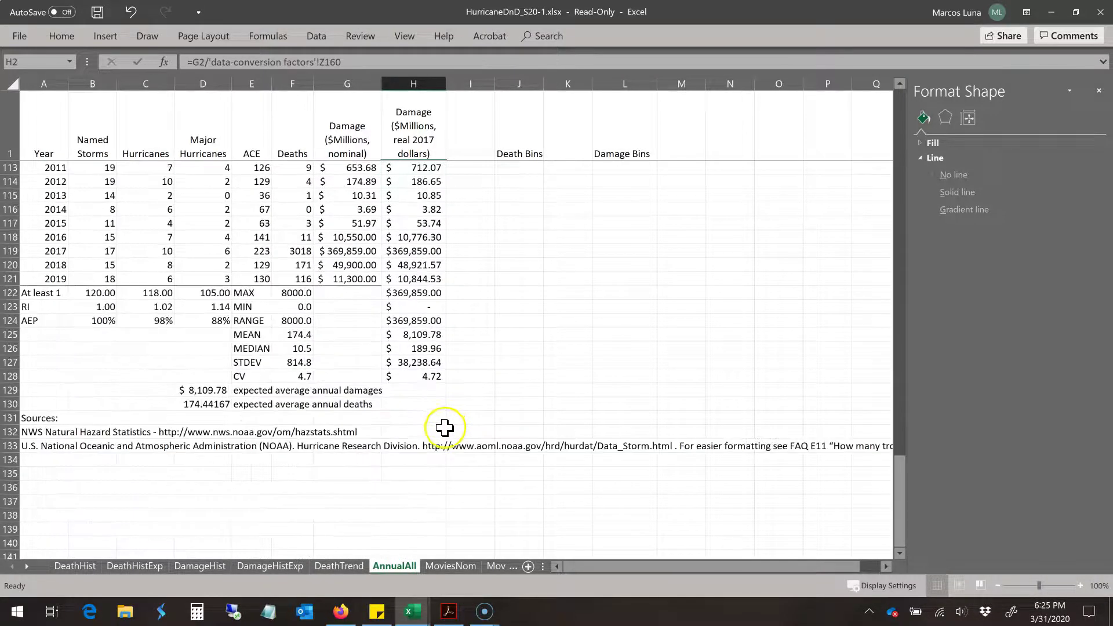
{"action": "left_click", "coordinate": [423, 279], "text": "shift"}
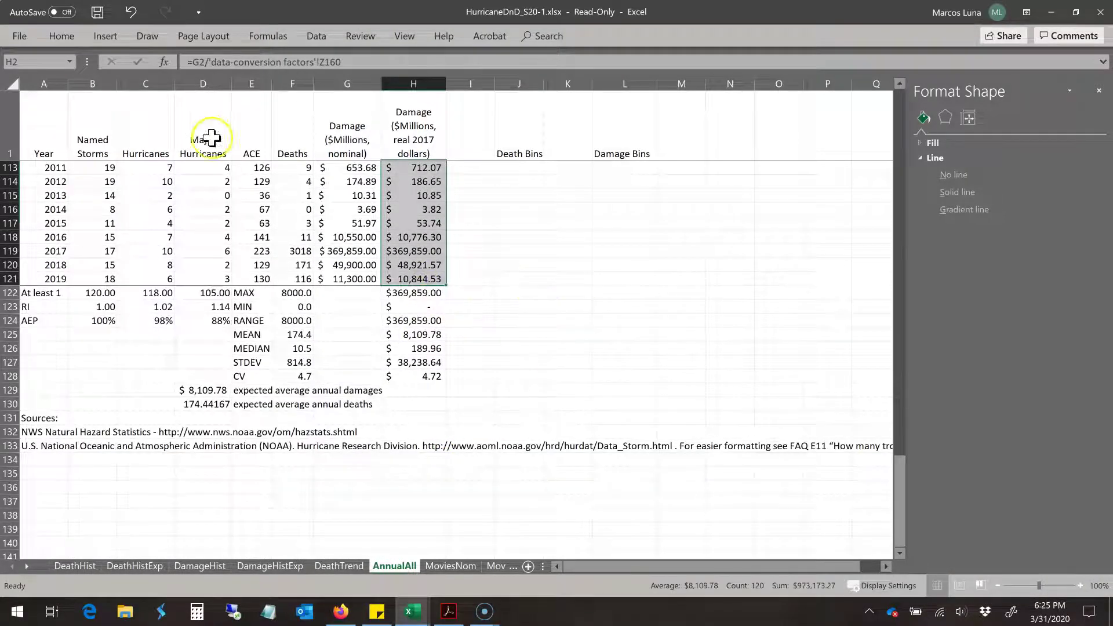
{"action": "left_click", "coordinate": [105, 37]}
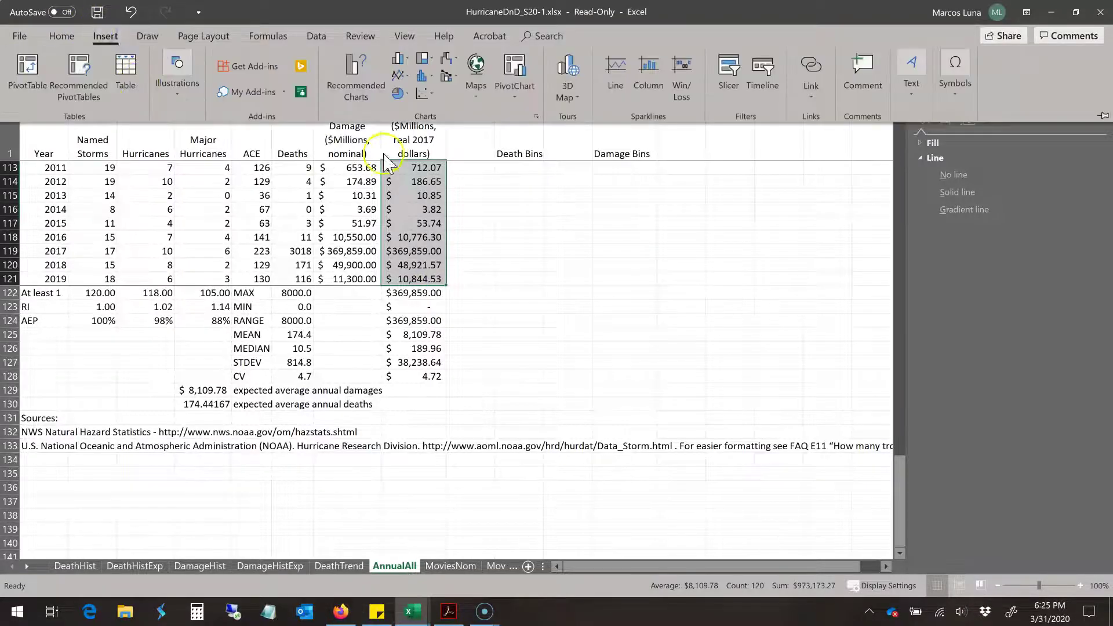
{"action": "left_click", "coordinate": [400, 76]}
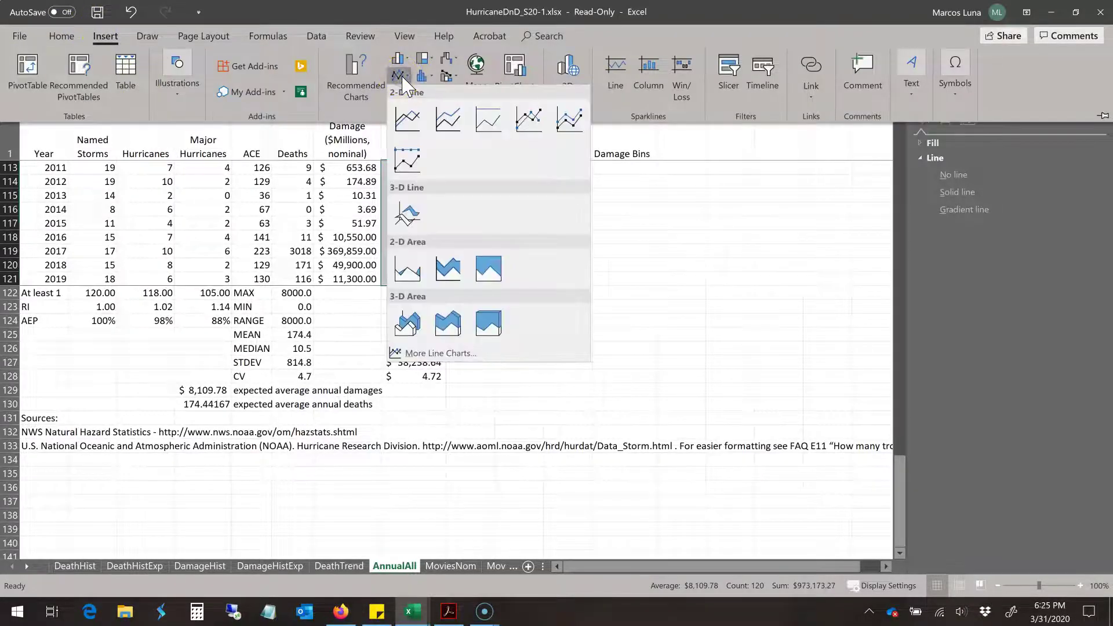
{"action": "left_click", "coordinate": [407, 119]}
{"action": "left_click", "coordinate": [598, 419]}
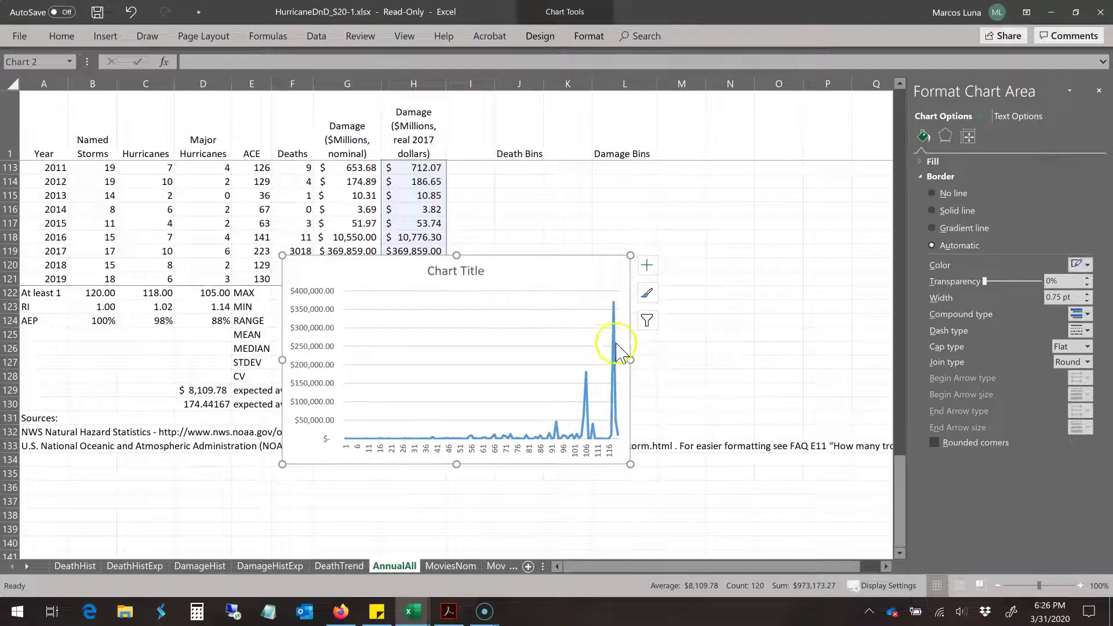
- Move the damage line chart to a new sheet named DamageTrend
{"action": "right_click", "coordinate": [530, 278]}
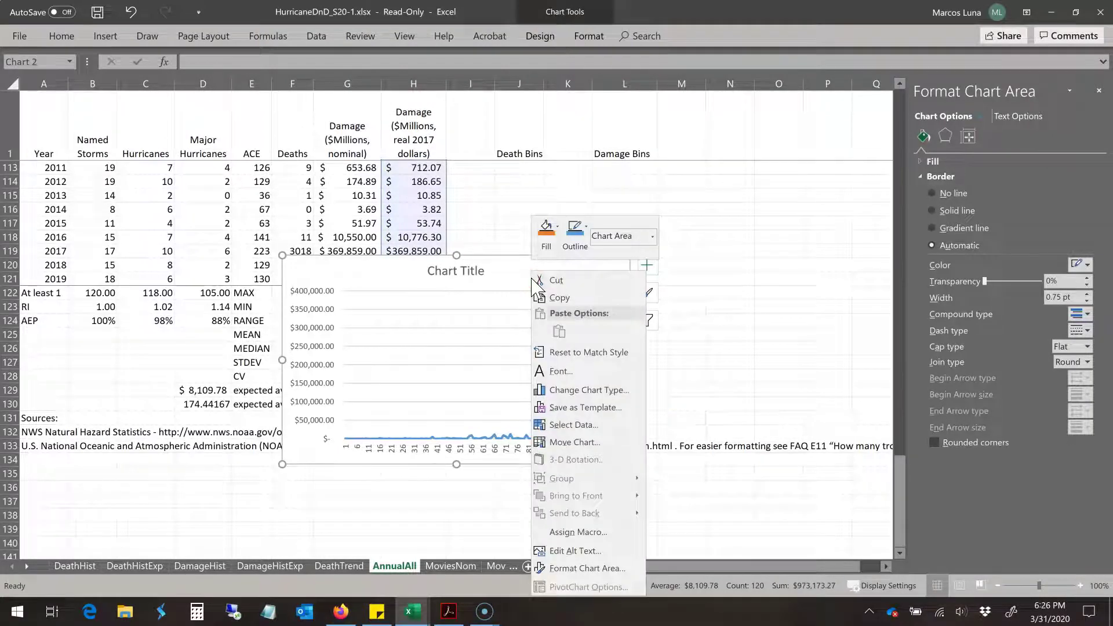
{"action": "left_click", "coordinate": [586, 442]}
{"action": "left_click", "coordinate": [501, 414]}
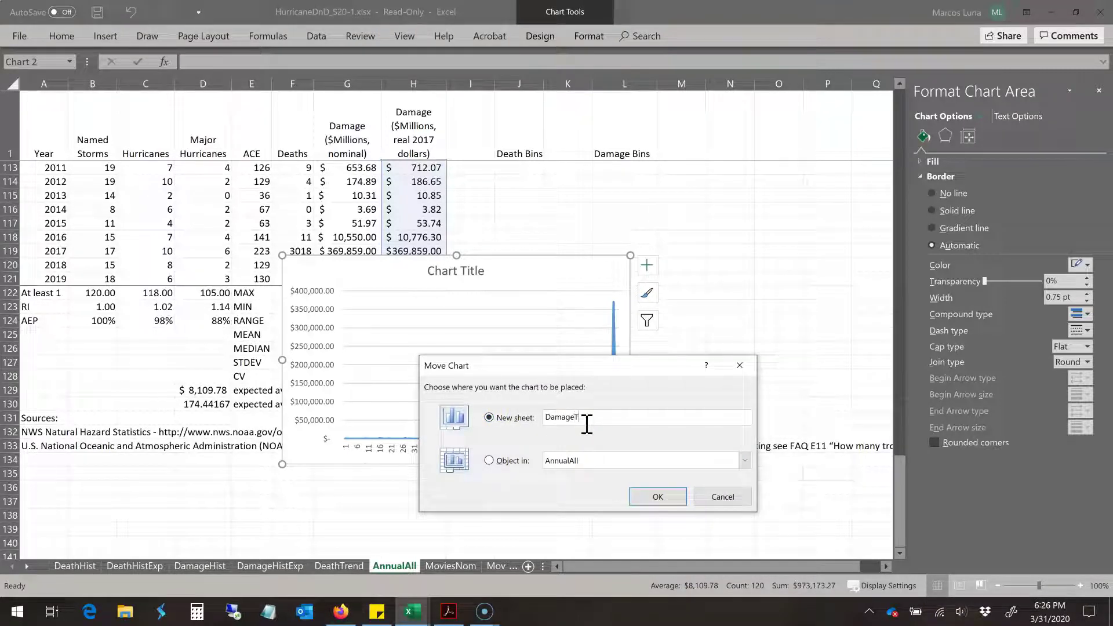
{"action": "type", "text": "DamageTrend"}
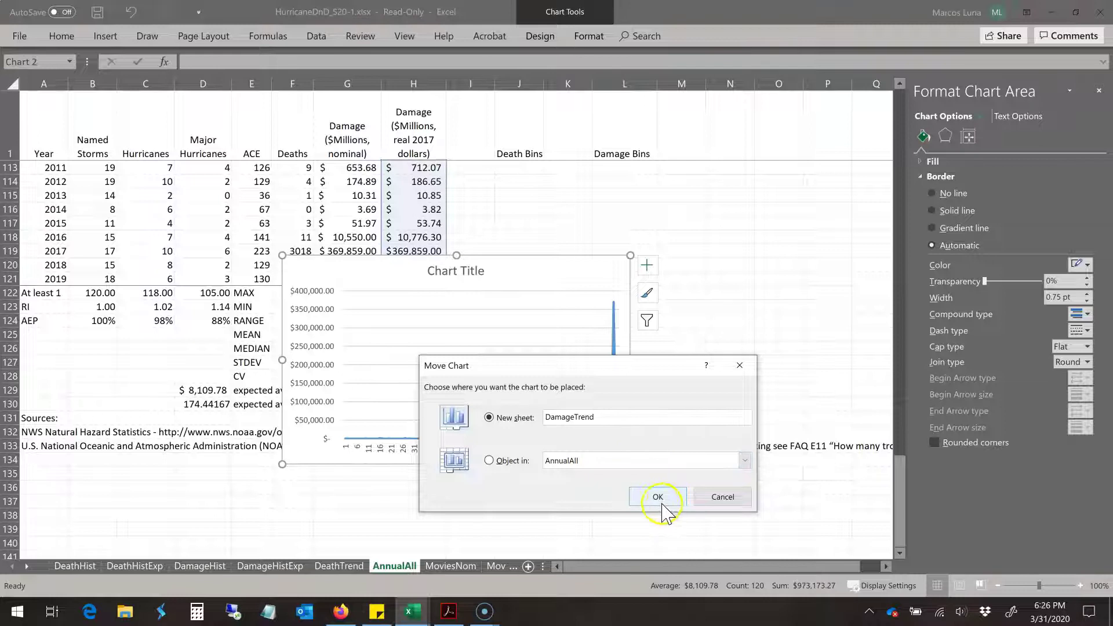
{"action": "left_click", "coordinate": [658, 497]}
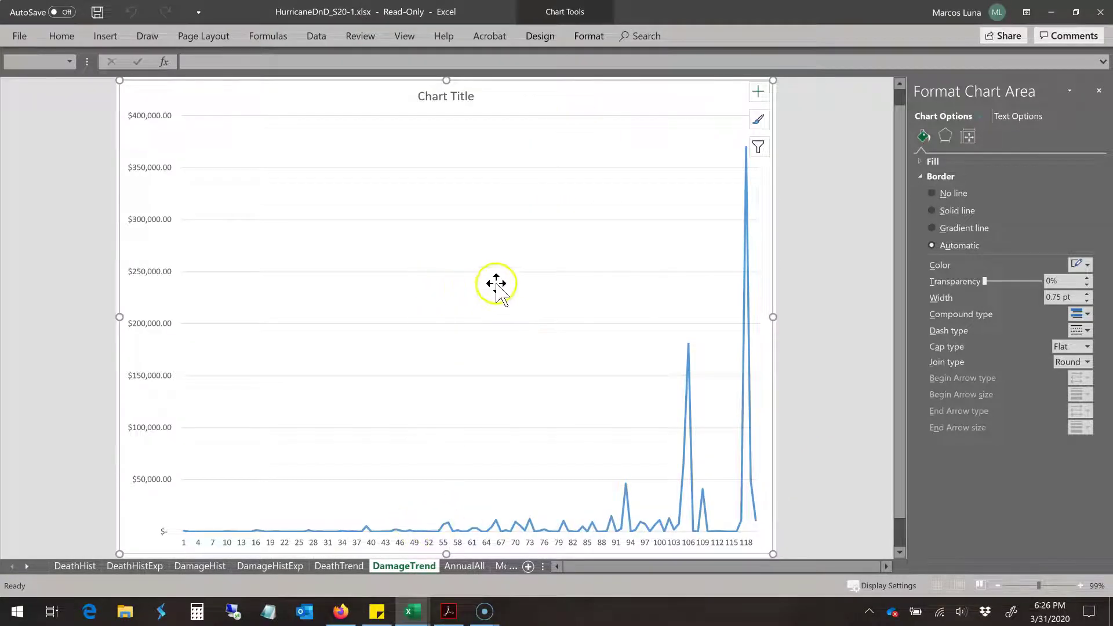
- Set the damage chart's horizontal axis labels to the years in AnnualAll A2:A121
{"action": "right_click", "coordinate": [496, 290]}
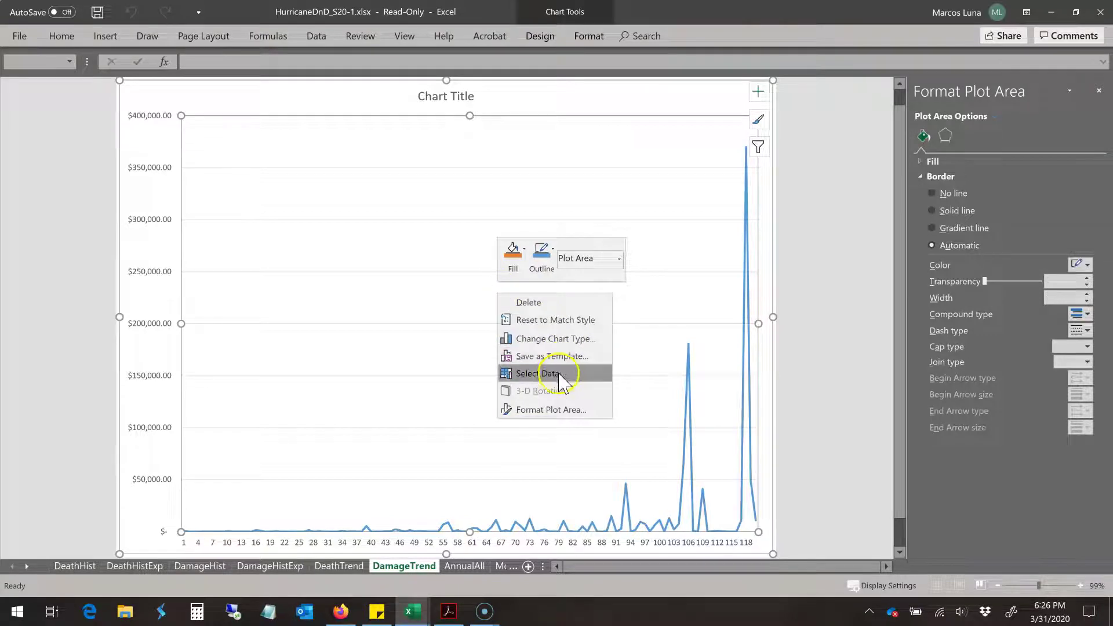
{"action": "left_click", "coordinate": [575, 375]}
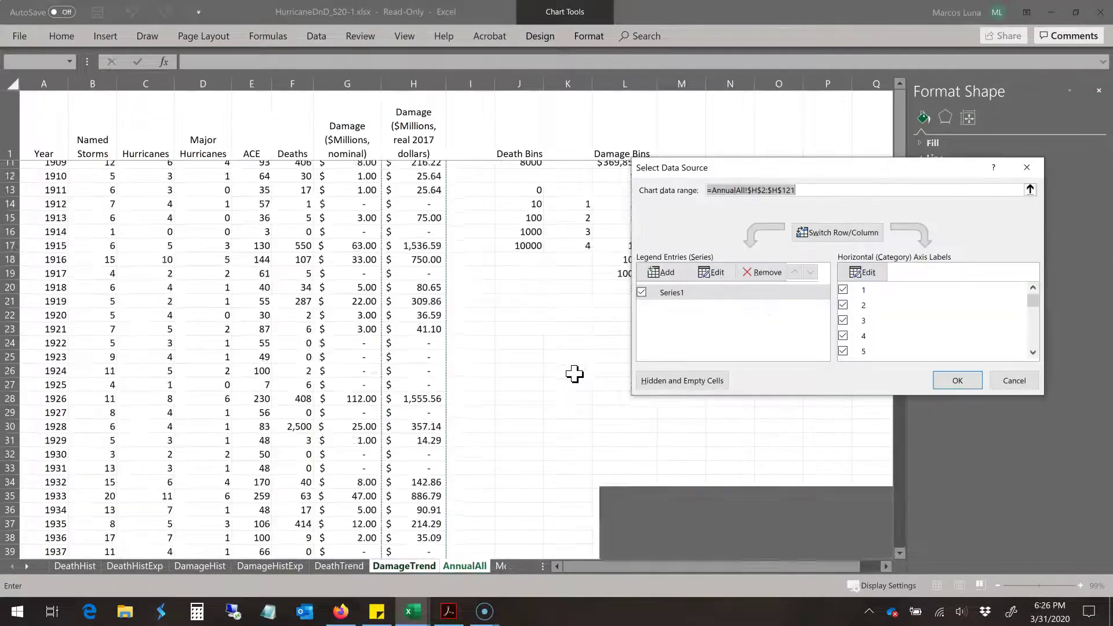
{"action": "left_click", "coordinate": [863, 272]}
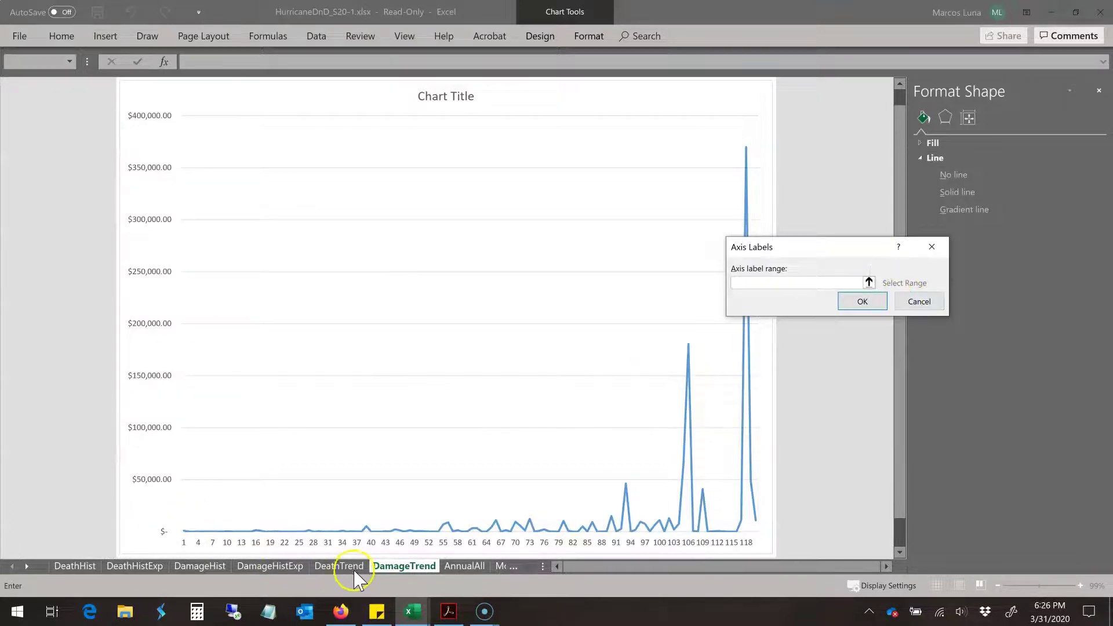
{"action": "left_click", "coordinate": [462, 567]}
{"action": "left_click_drag", "start_coordinate": [54, 167], "coordinate": [55, 446]}
{"action": "key", "text": "Return"}
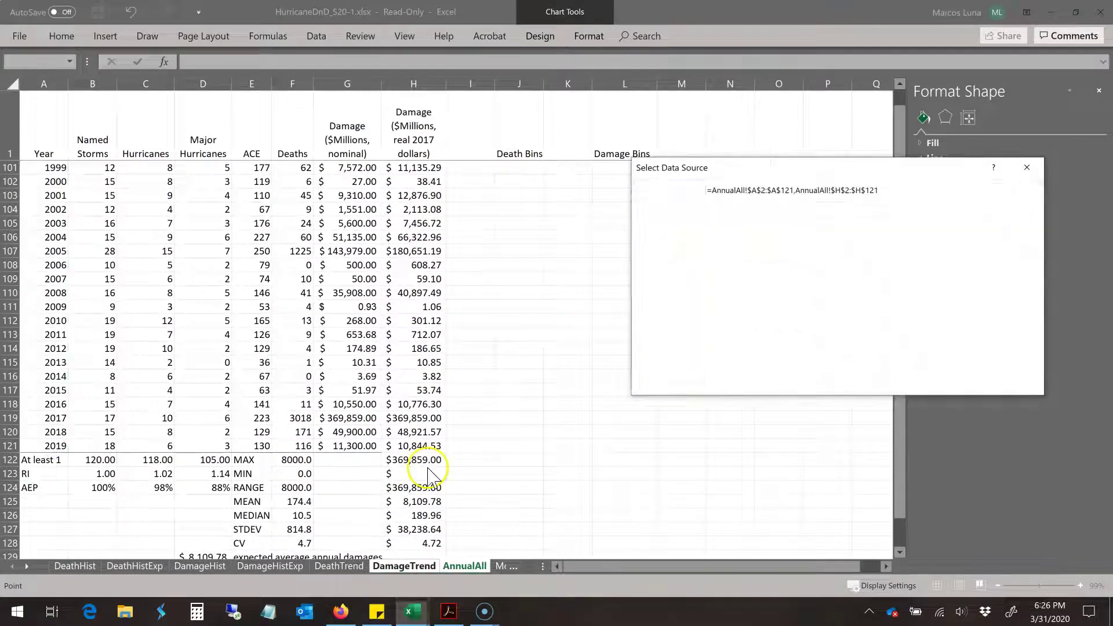
{"action": "left_click", "coordinate": [957, 381]}
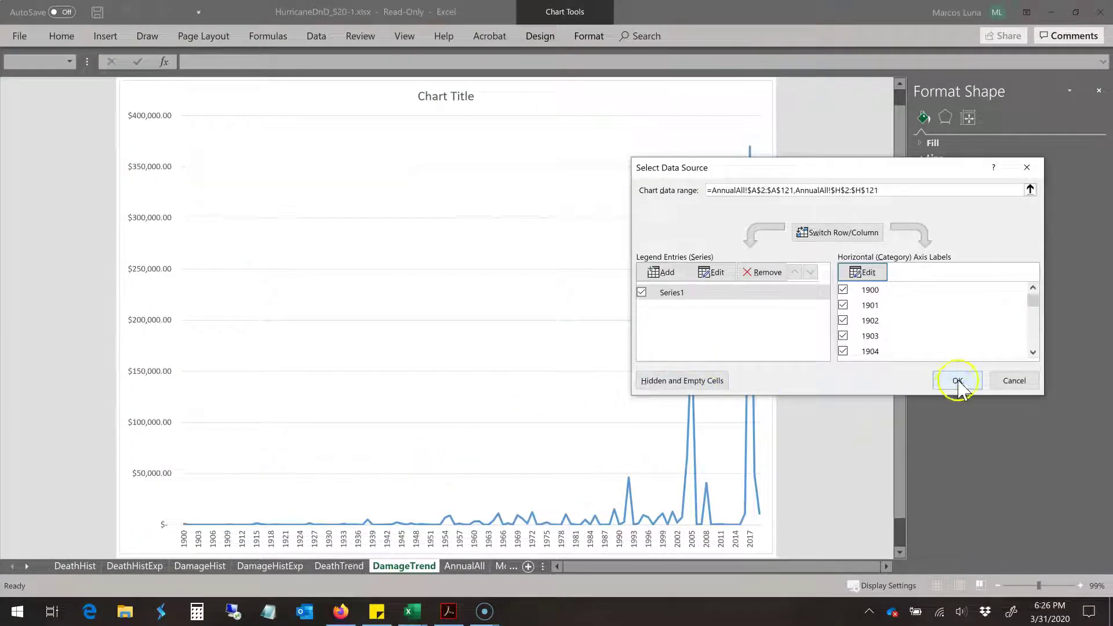
- Replace the damage chart's title with "Annual Damages from Tropical Cyclones, 1900 - 2019"
{"action": "left_click", "coordinate": [442, 99]}
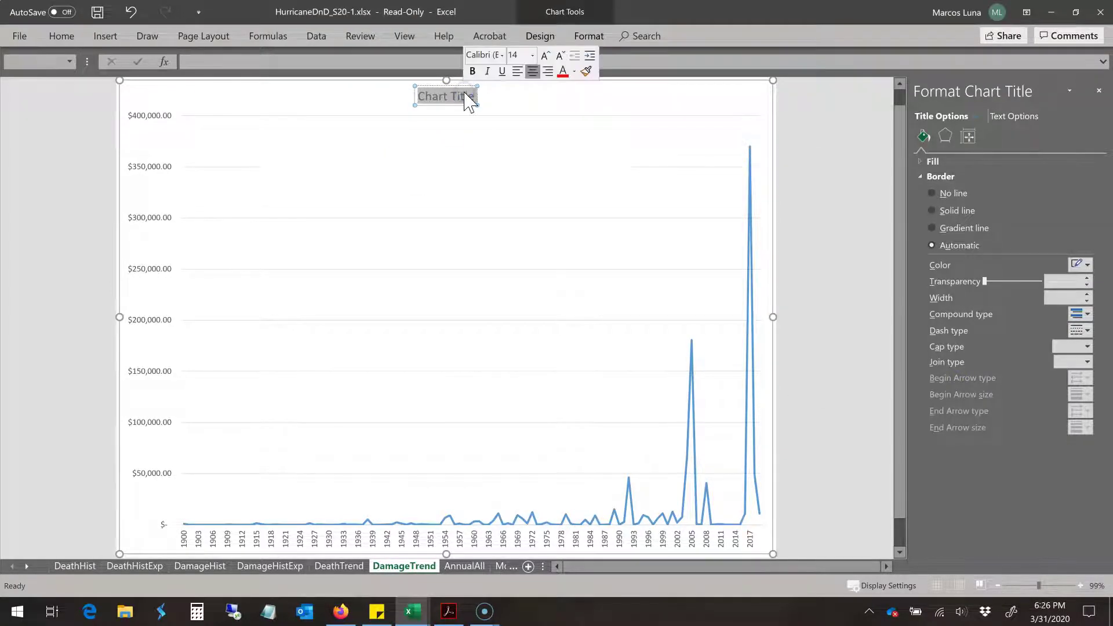
{"action": "key", "text": "Delete"}
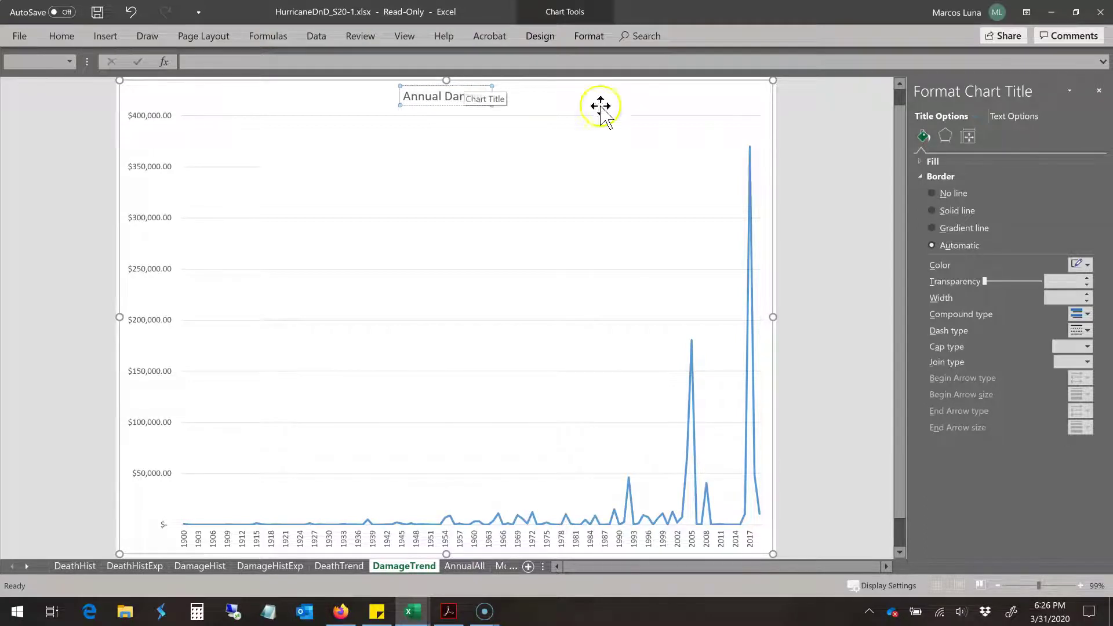
{"action": "type", "text": "s"}
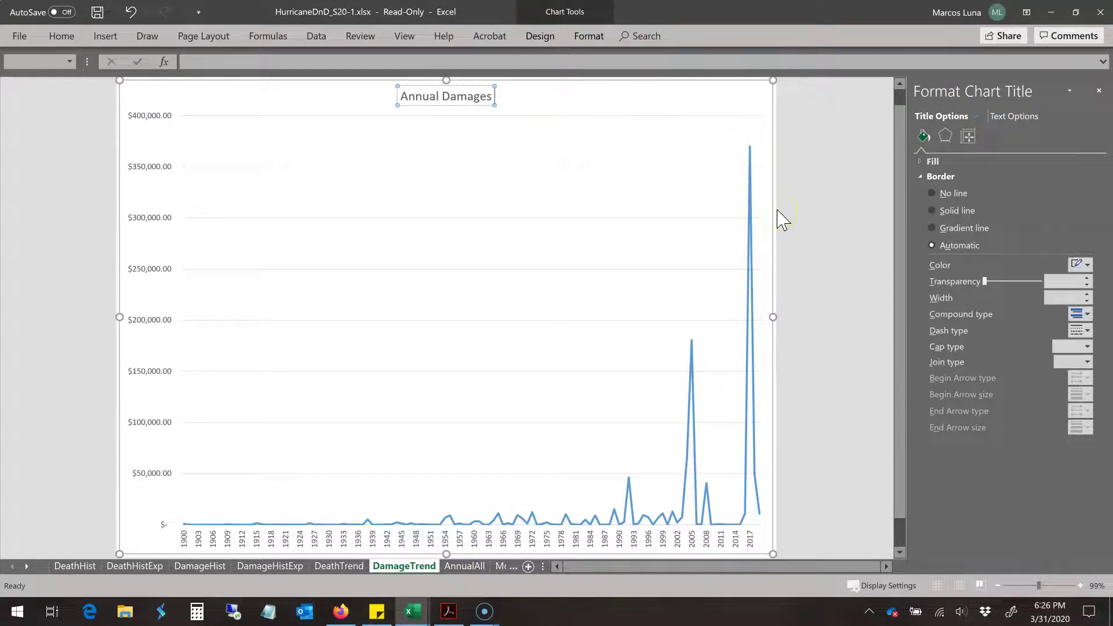
{"action": "type", "text": " from Tropical cyclo"}
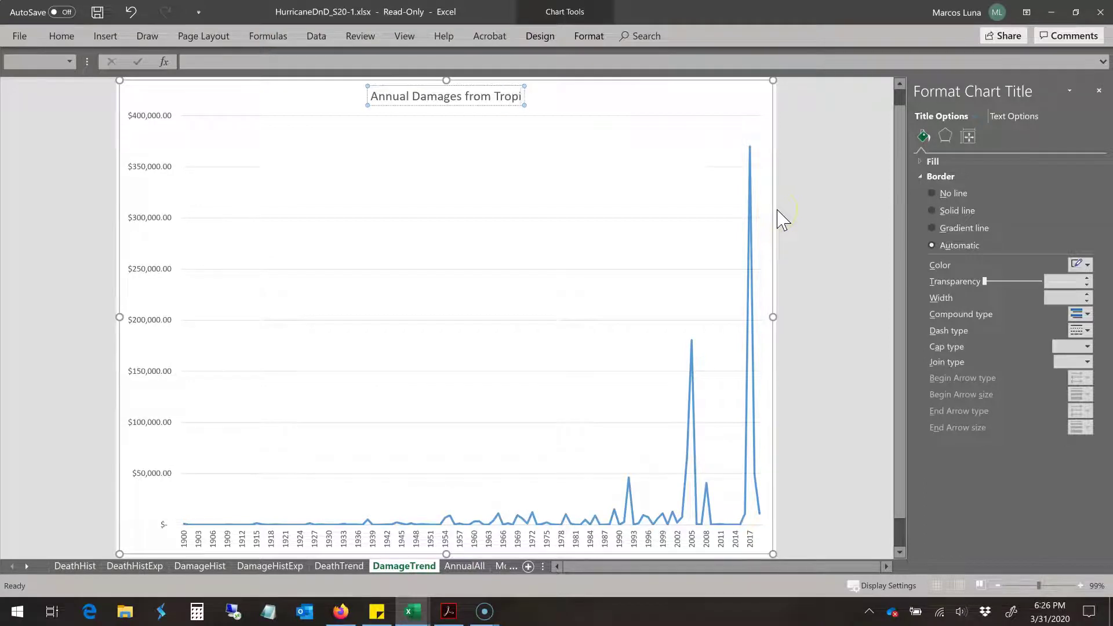
{"action": "key", "text": "BackSpace"}
{"action": "key", "text": "BackSpace"}
{"action": "key", "text": "BackSpace"}
{"action": "key", "text": "BackSpace"}
{"action": "key", "text": "BackSpace"}
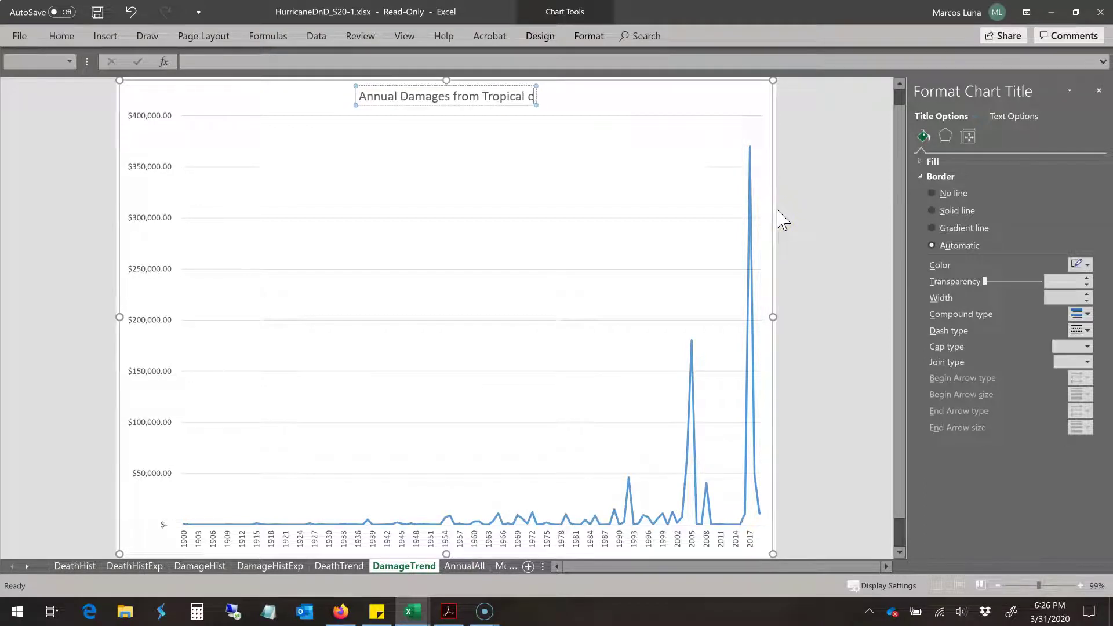
{"action": "type", "text": "Cyclones,"}
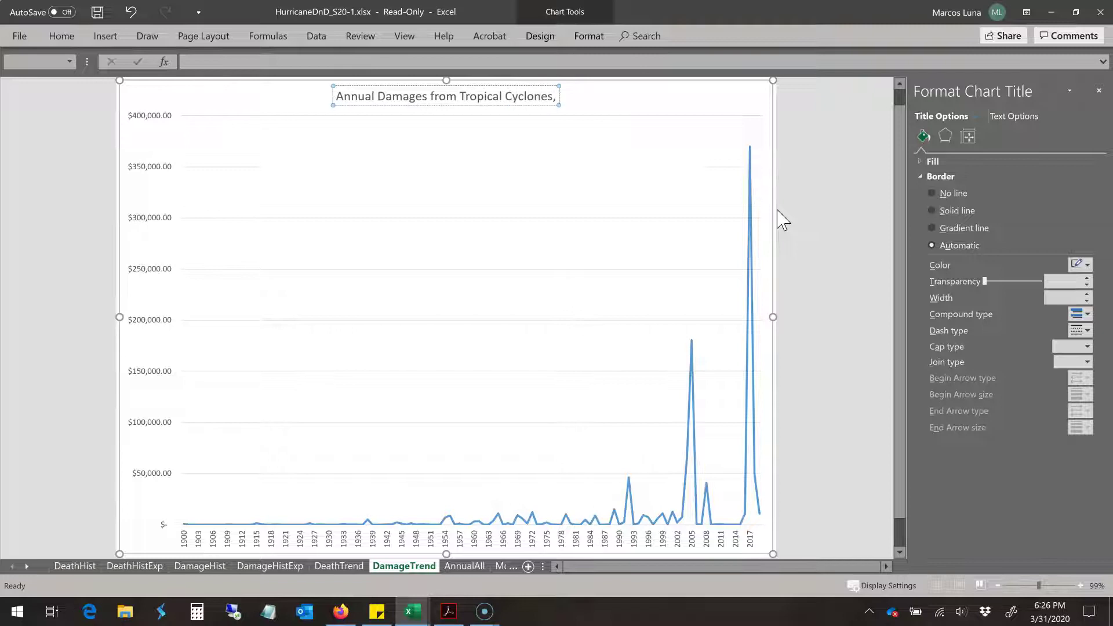
{"action": "type", "text": " 1900 - 2019"}
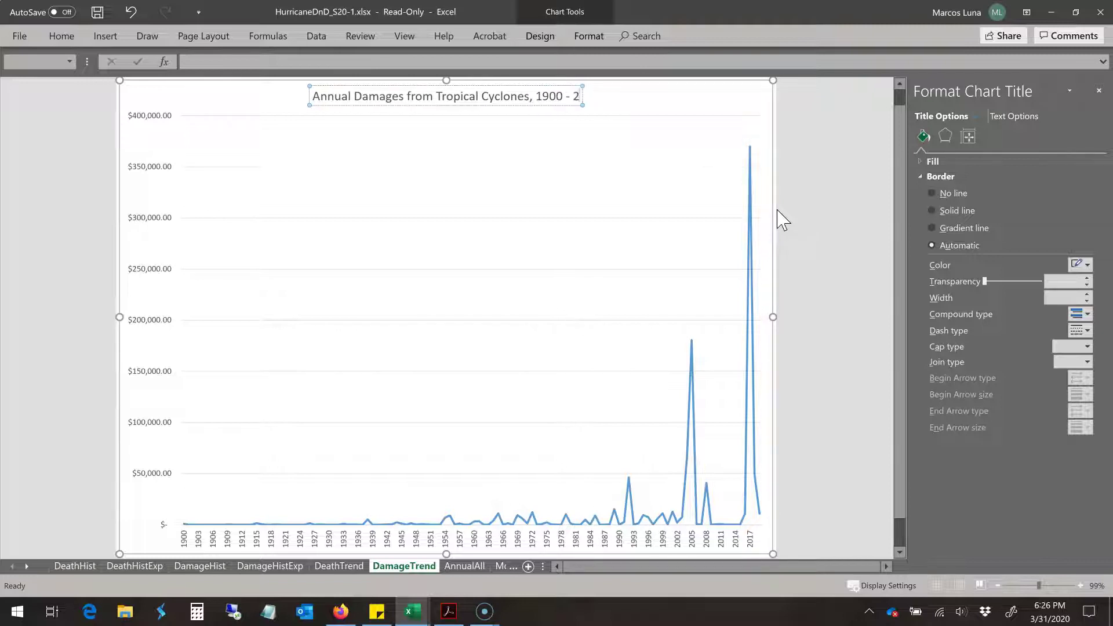
{"action": "left_click", "coordinate": [823, 251]}
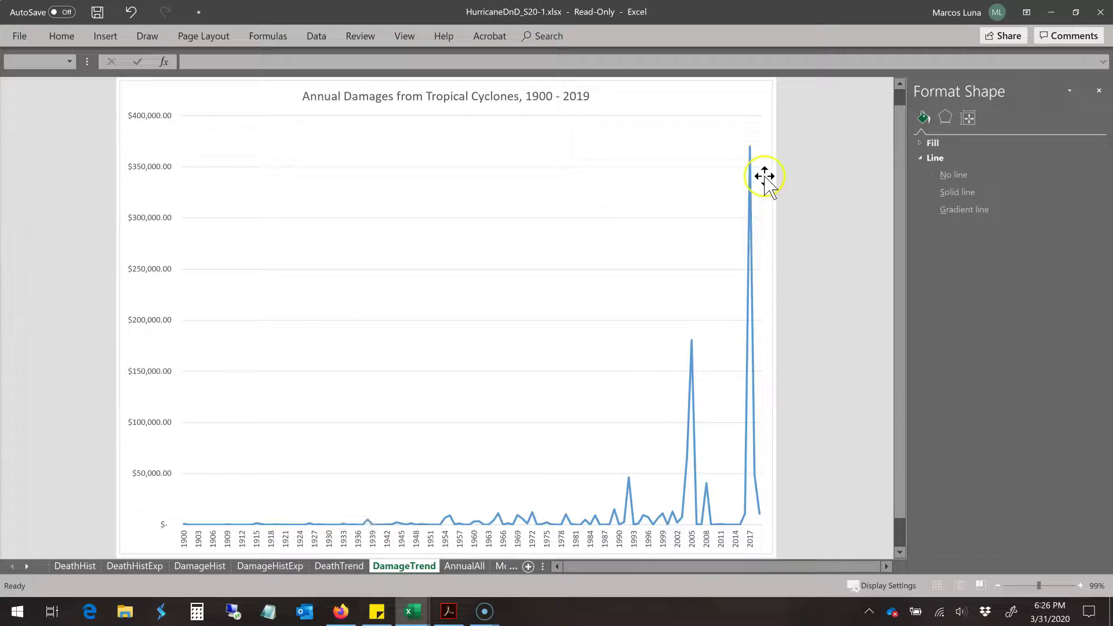
- Add a linear trendline to the damage series and format it as a gold line with a solid dash type
{"action": "right_click", "coordinate": [694, 408]}
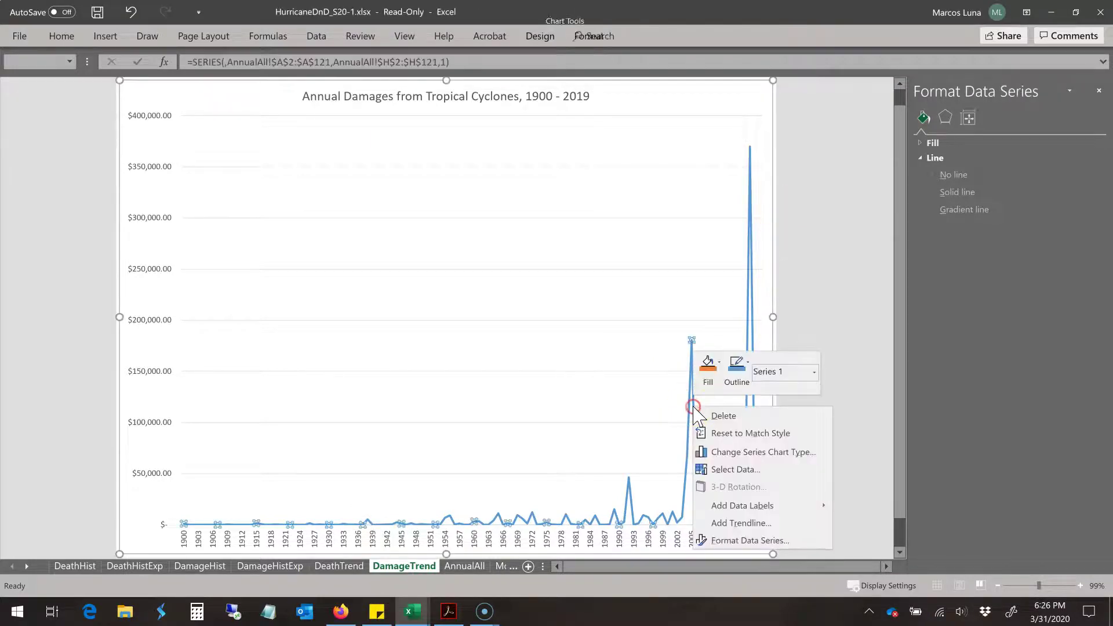
{"action": "left_click", "coordinate": [751, 524]}
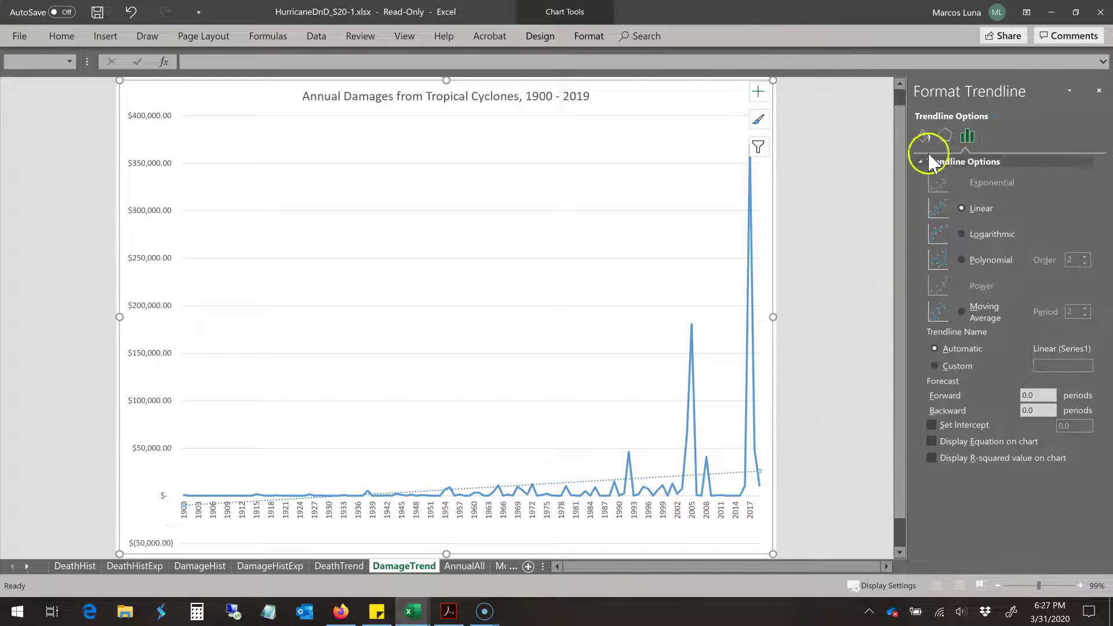
{"action": "left_click", "coordinate": [924, 137]}
{"action": "left_click", "coordinate": [1087, 250]}
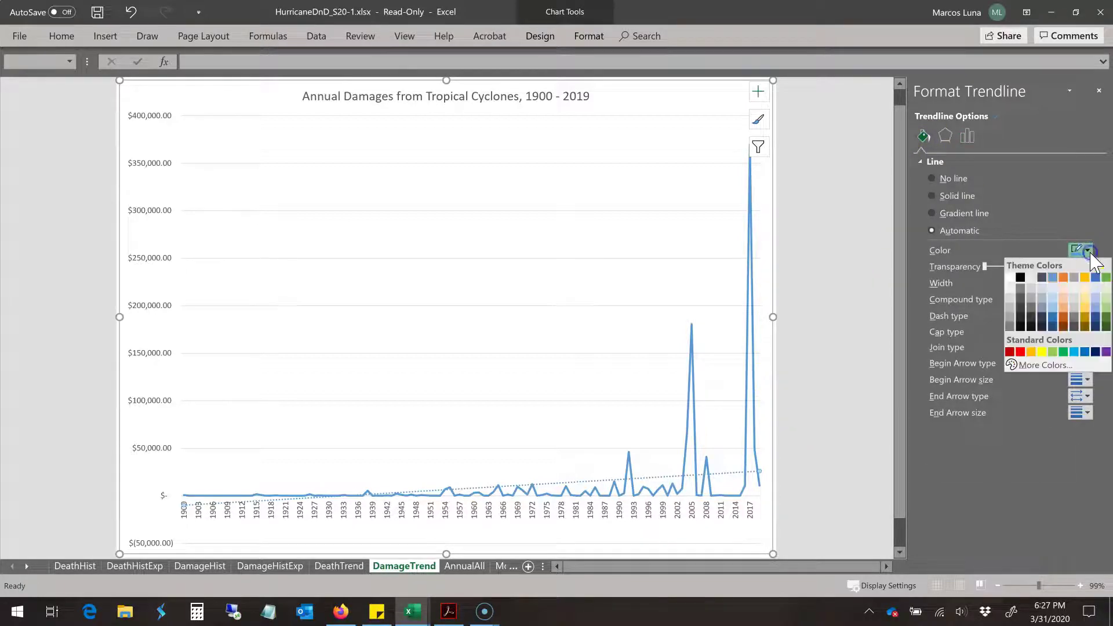
{"action": "left_click", "coordinate": [1083, 278]}
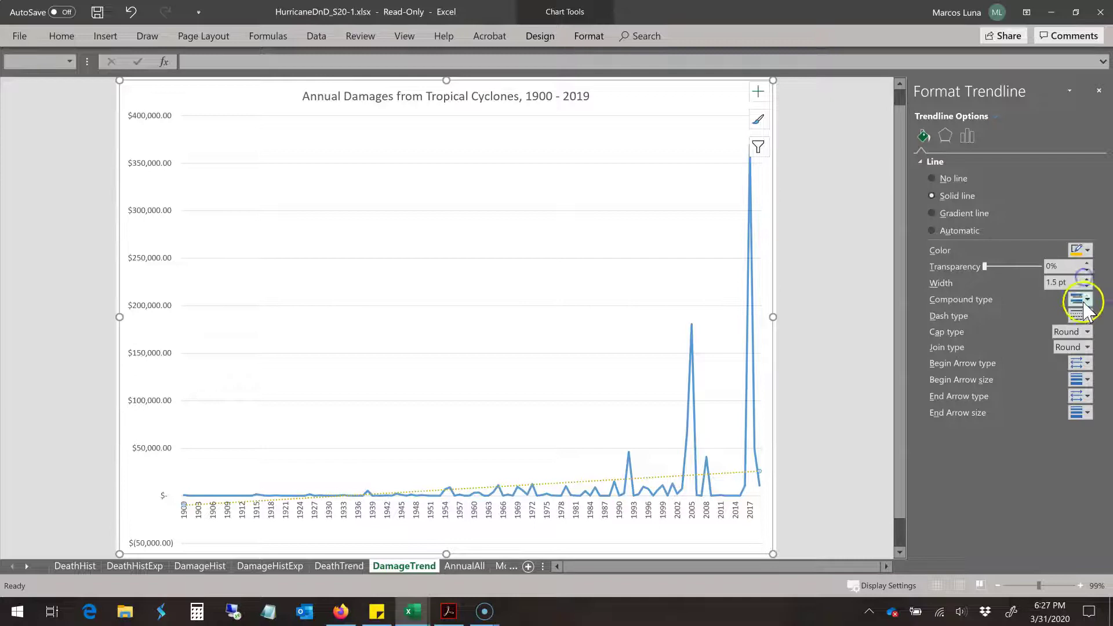
{"action": "left_click", "coordinate": [1088, 316]}
{"action": "left_click", "coordinate": [1075, 337]}
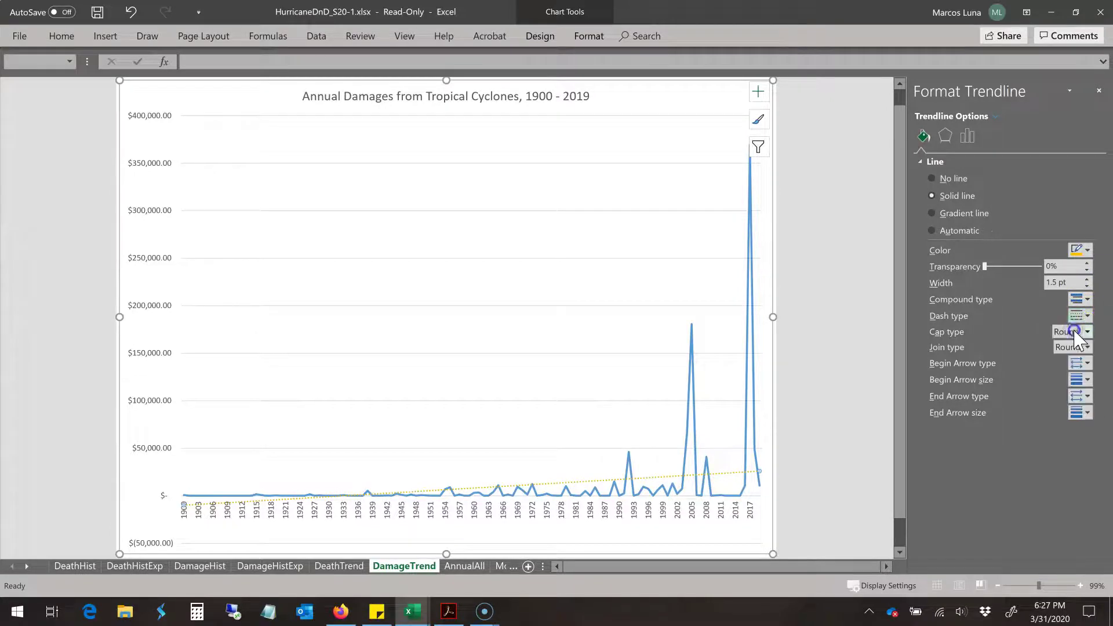
{"action": "left_click", "coordinate": [1098, 91]}
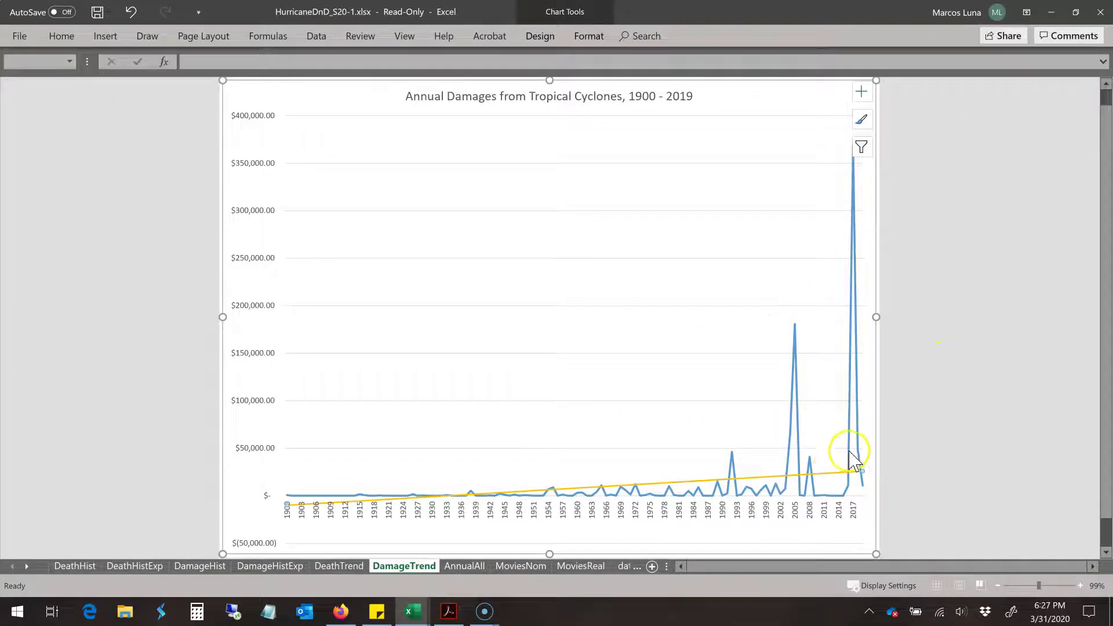
- Display the damage trendline's equation and R-squared value on the chart
{"action": "right_click", "coordinate": [829, 475]}
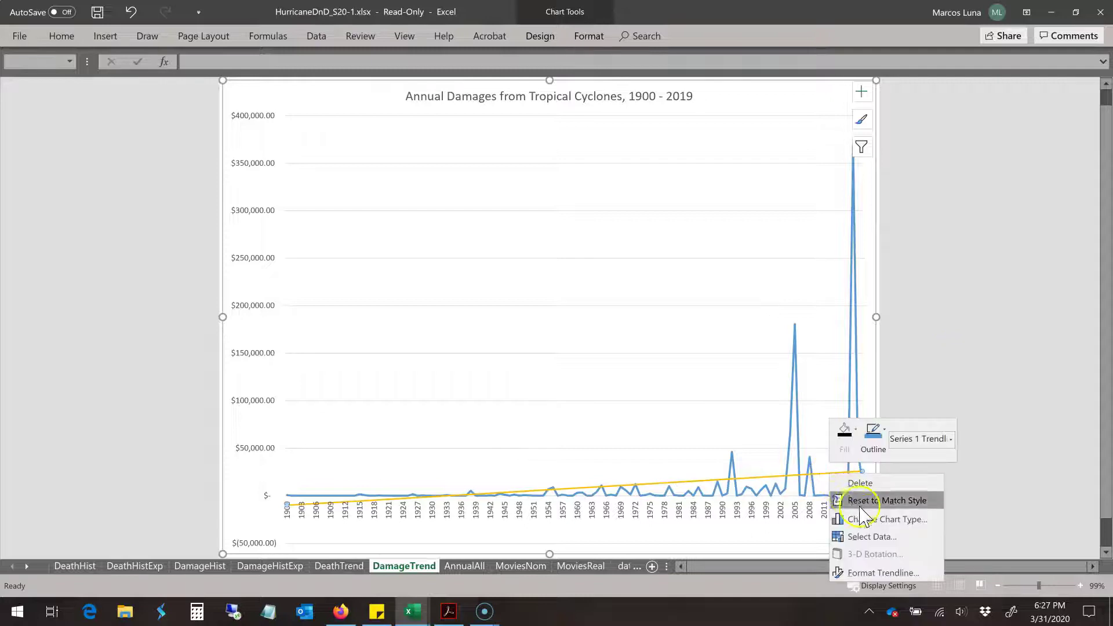
{"action": "left_click", "coordinate": [891, 573]}
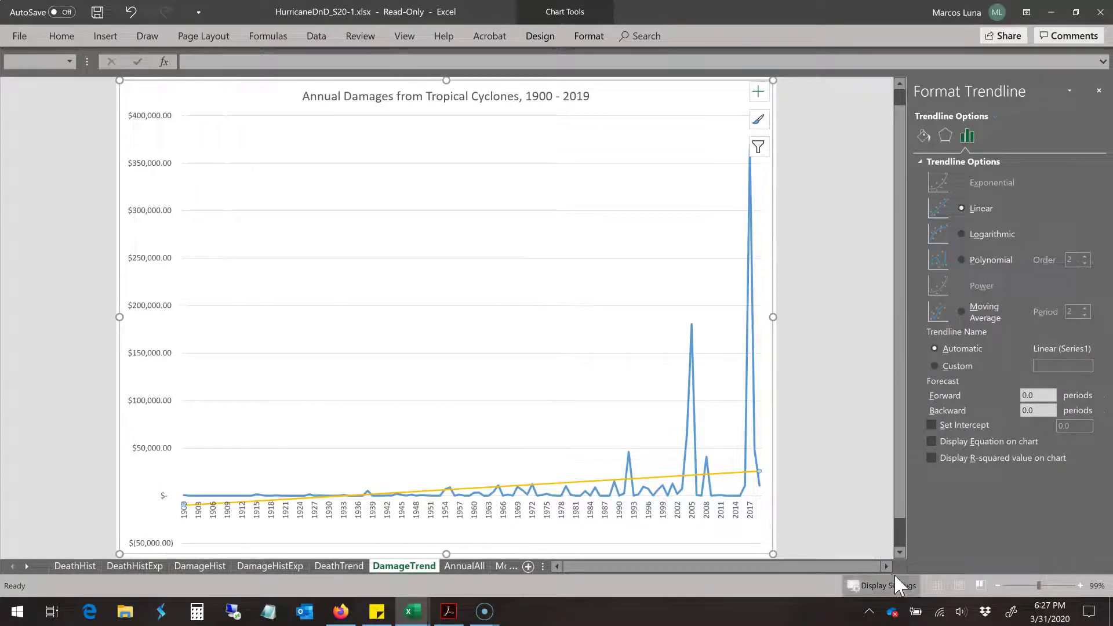
{"action": "left_click", "coordinate": [932, 458]}
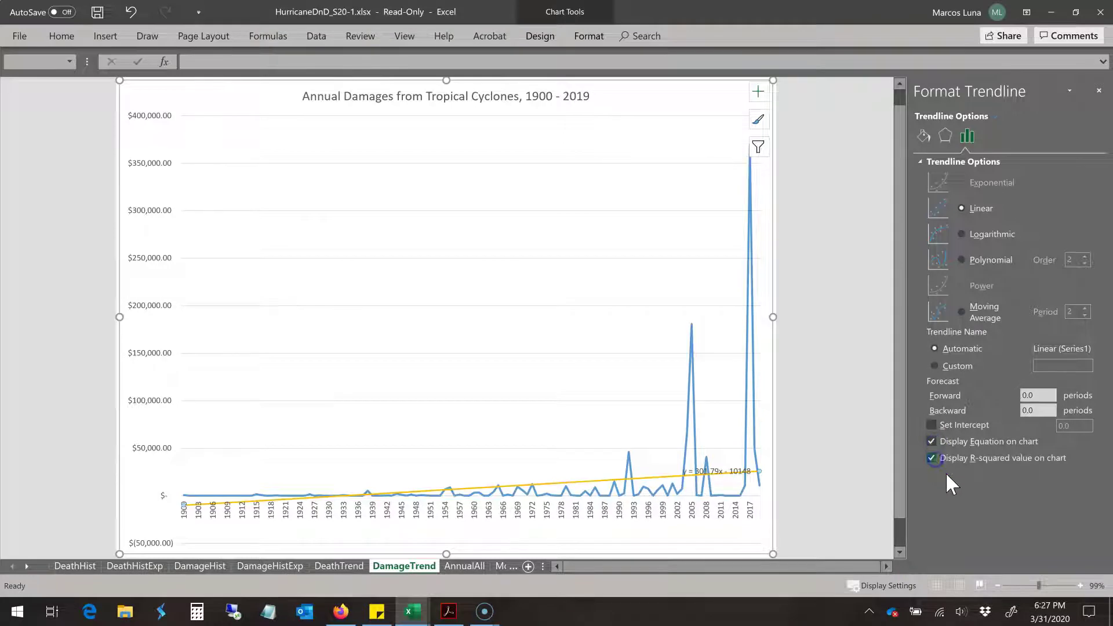
{"action": "left_click", "coordinate": [729, 470]}
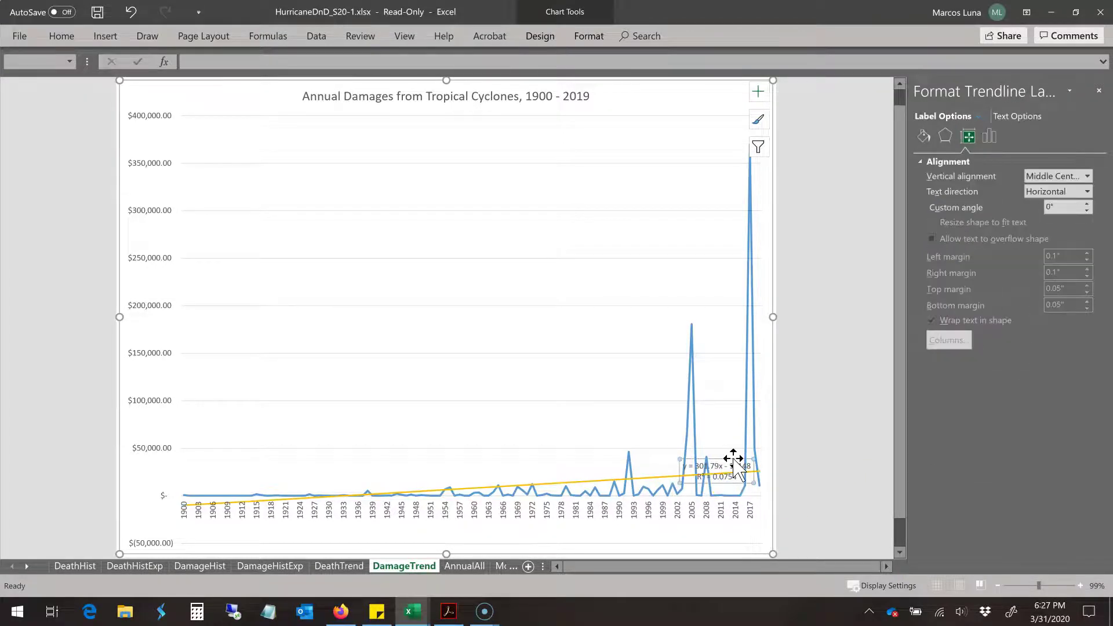
{"action": "left_click", "coordinate": [604, 422]}
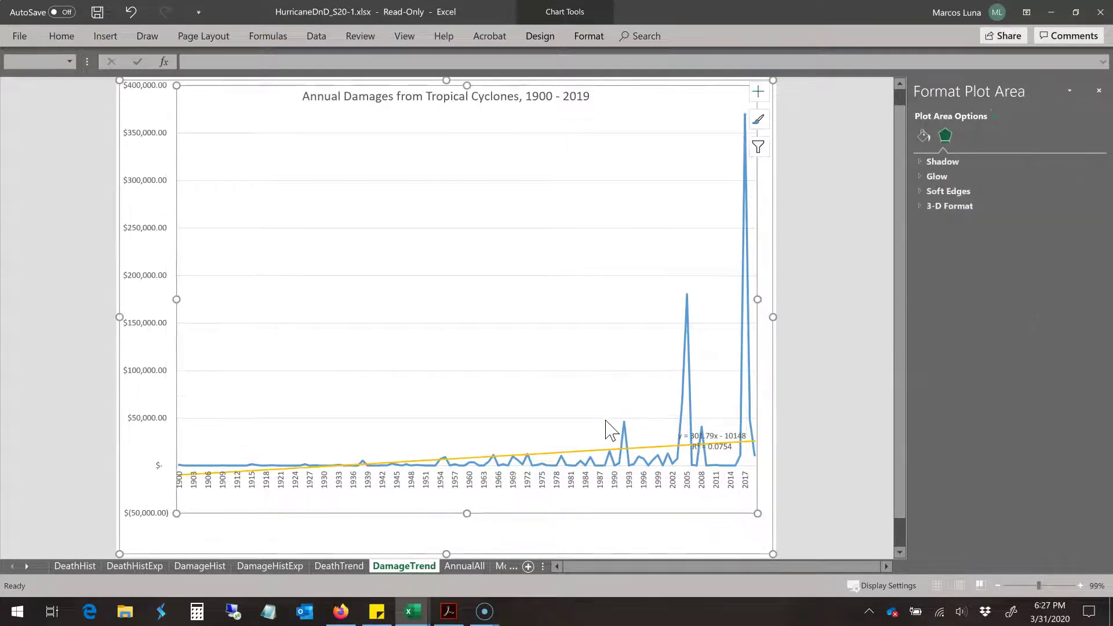
{"action": "key", "text": "ctrl+z"}
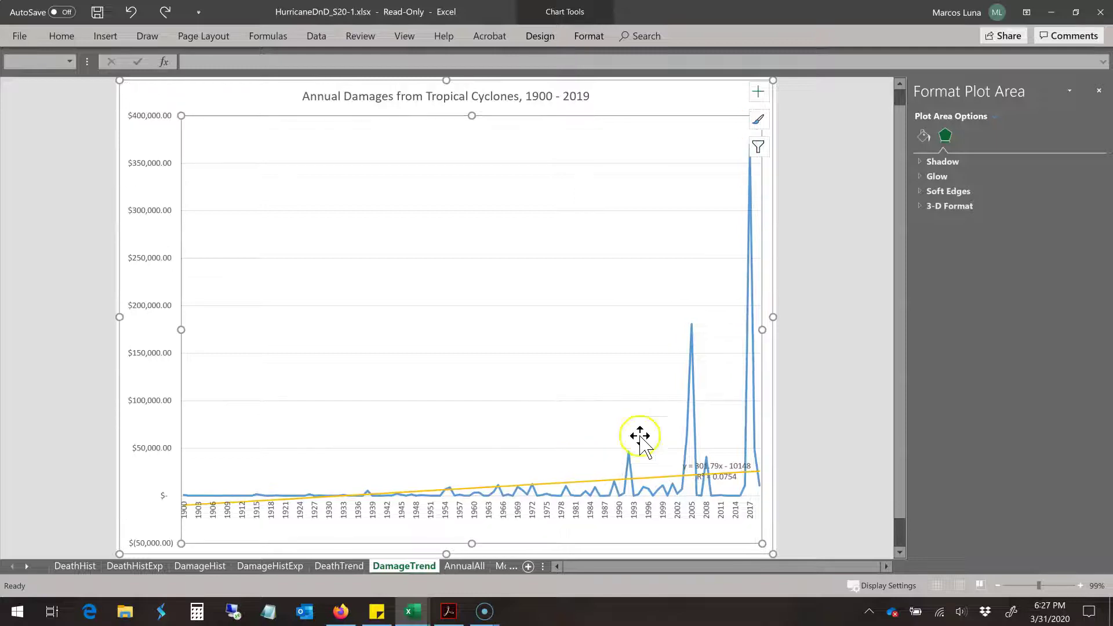
- Move the damage trendline's equation label into the empty space above the trendline, just before the 1992 peak, and deselect the chart
{"action": "left_click", "coordinate": [729, 472]}
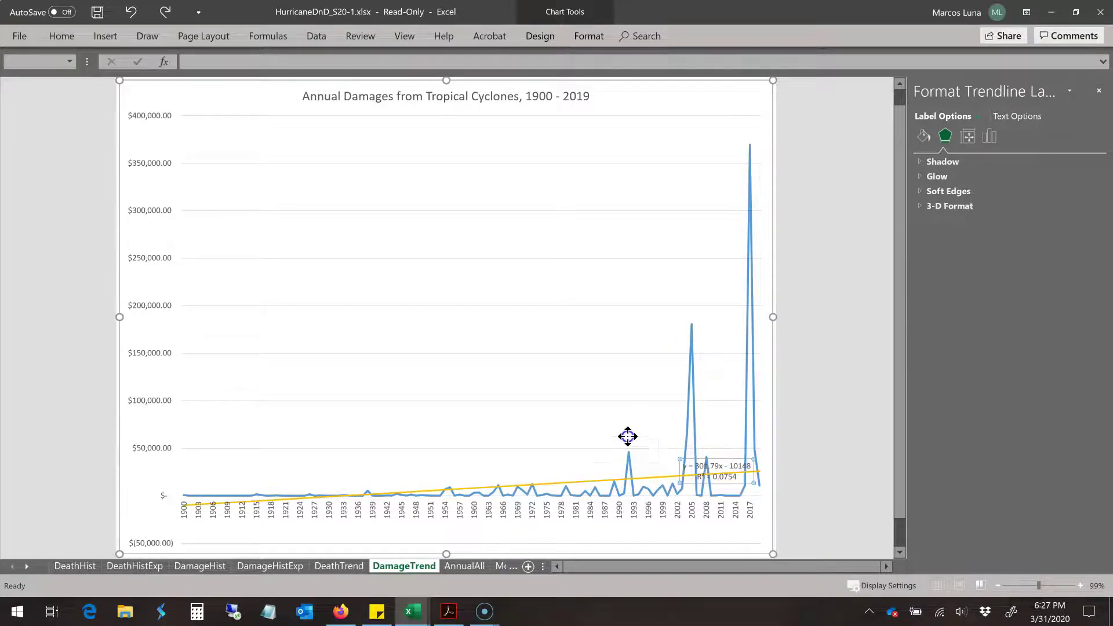
{"action": "left_click_drag", "start_coordinate": [589, 414], "coordinate": [589, 415]}
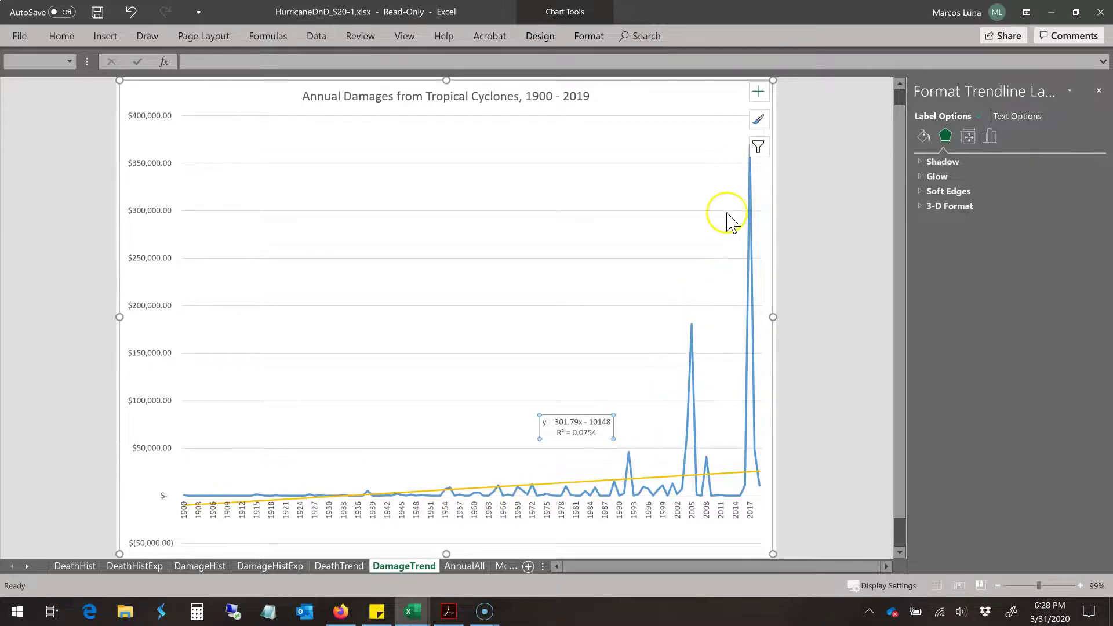
{"action": "mouse_move", "coordinate": [625, 481]}
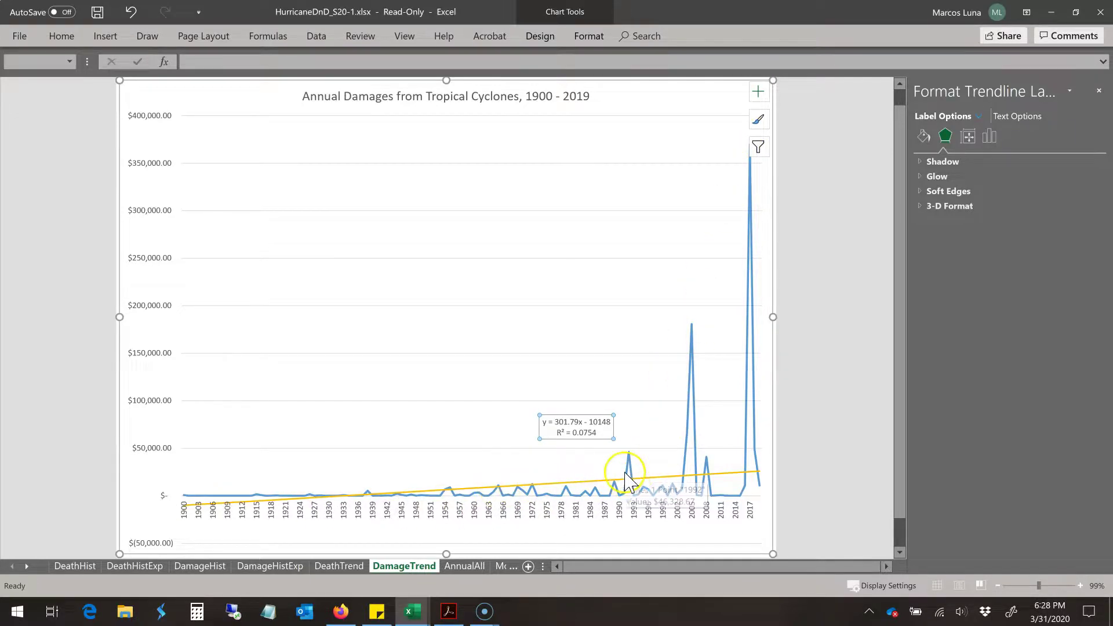
{"action": "left_click", "coordinate": [823, 357]}
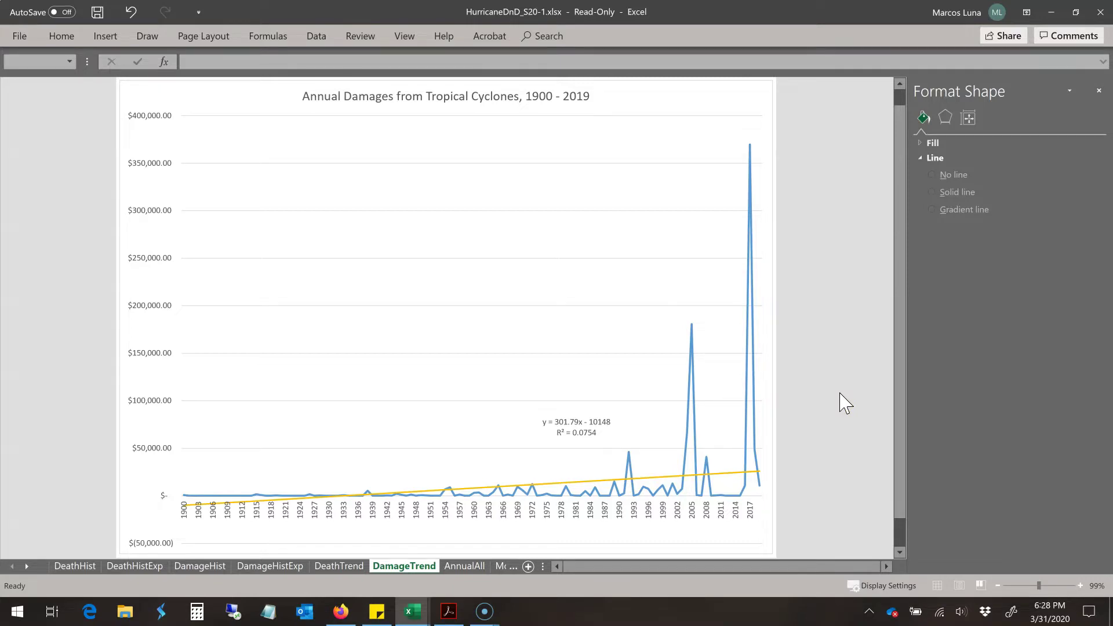
- Compare the trendline and its equation on the DeathTrend sheet with those on the DamageTrend sheet
{"action": "left_click", "coordinate": [339, 566]}
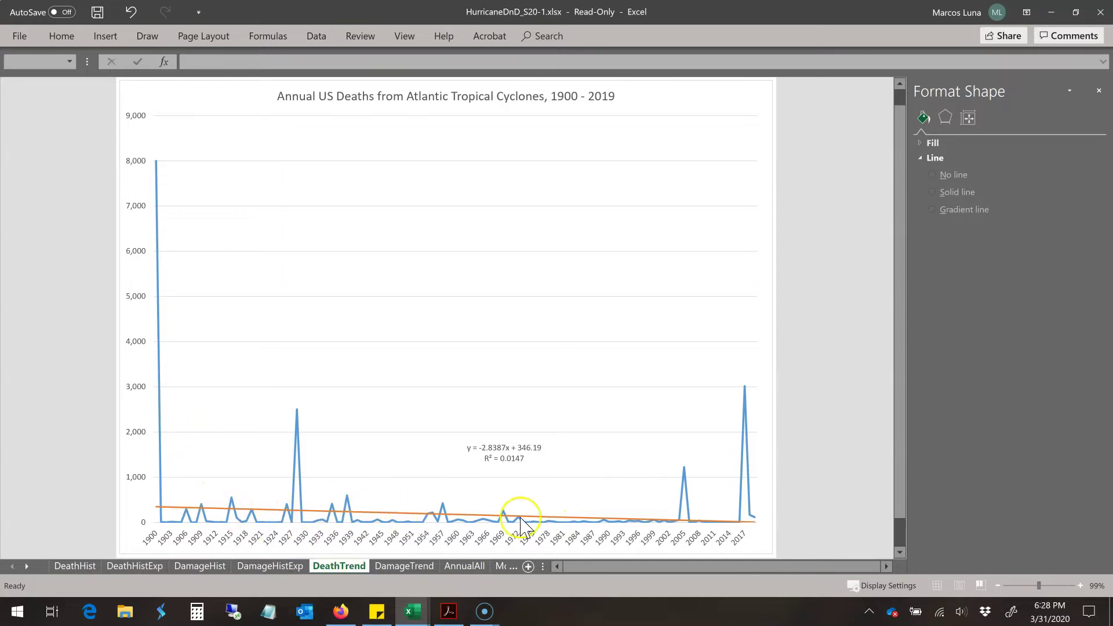
{"action": "left_click", "coordinate": [404, 566]}
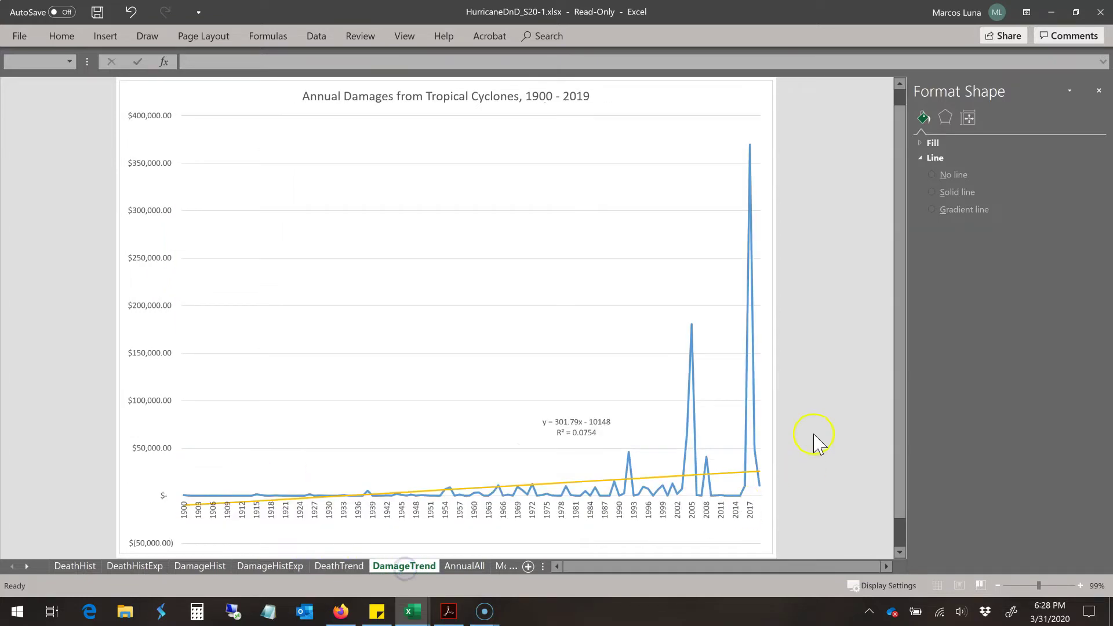